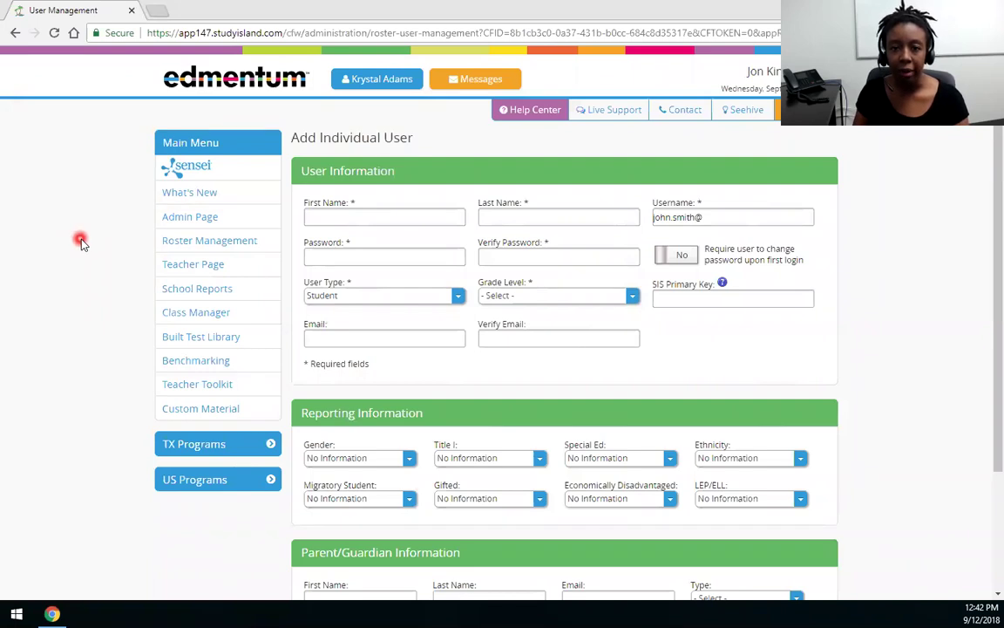
Step: Go to the Admin Page from the Main Menu, discarding the unsaved add-user form
{"action": "left_click", "coordinate": [194, 226]}
{"action": "left_click", "coordinate": [579, 112]}
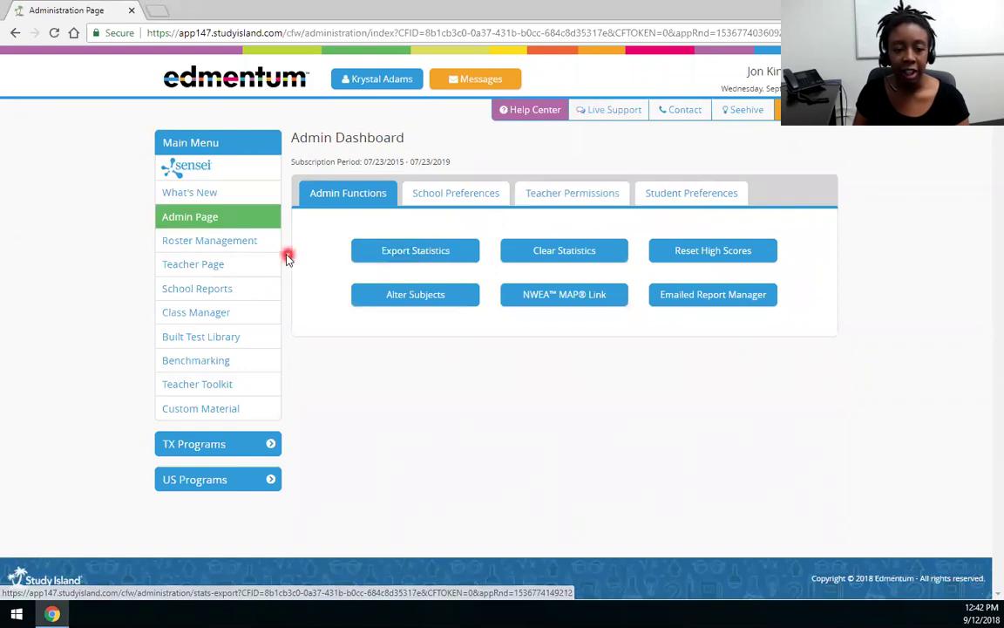
Step: Open Roster Management and switch to its Manage Users tab
{"action": "left_click", "coordinate": [240, 251]}
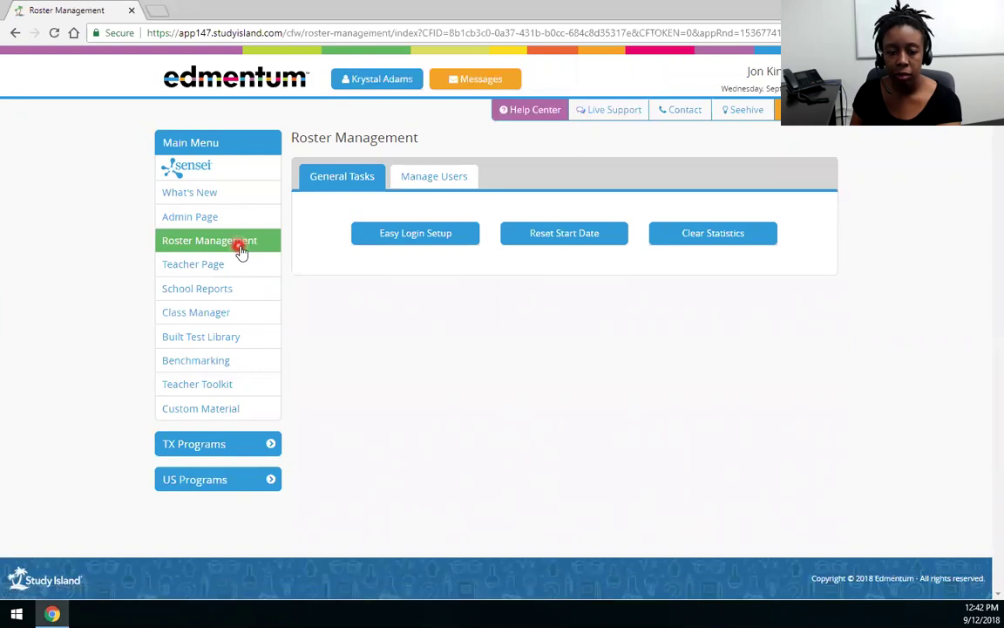
{"action": "left_click", "coordinate": [421, 185]}
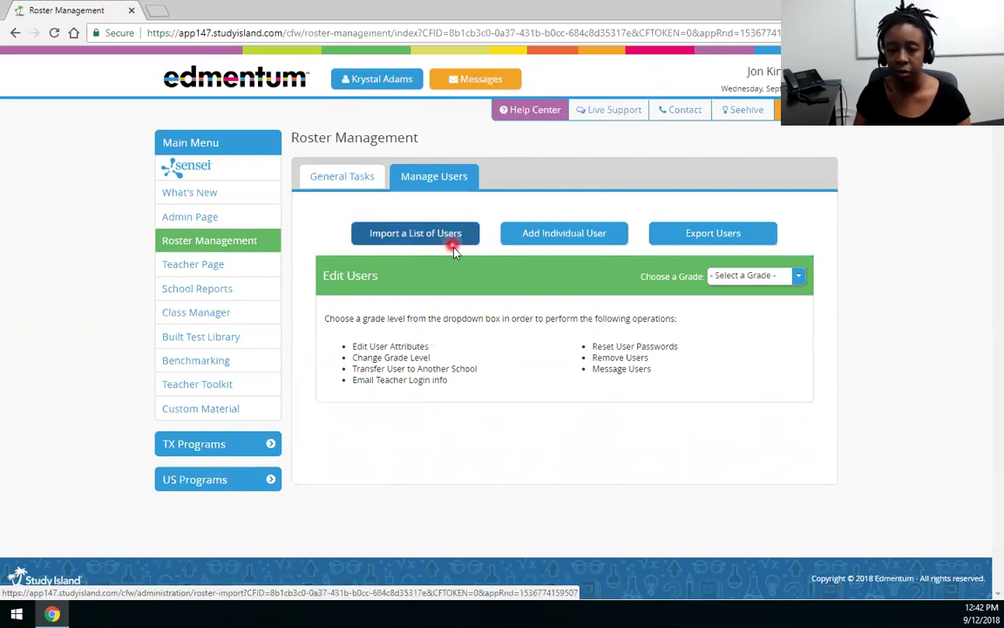
Step: Start adding an individual user, leaving User Type set to Student
{"action": "left_click", "coordinate": [565, 233]}
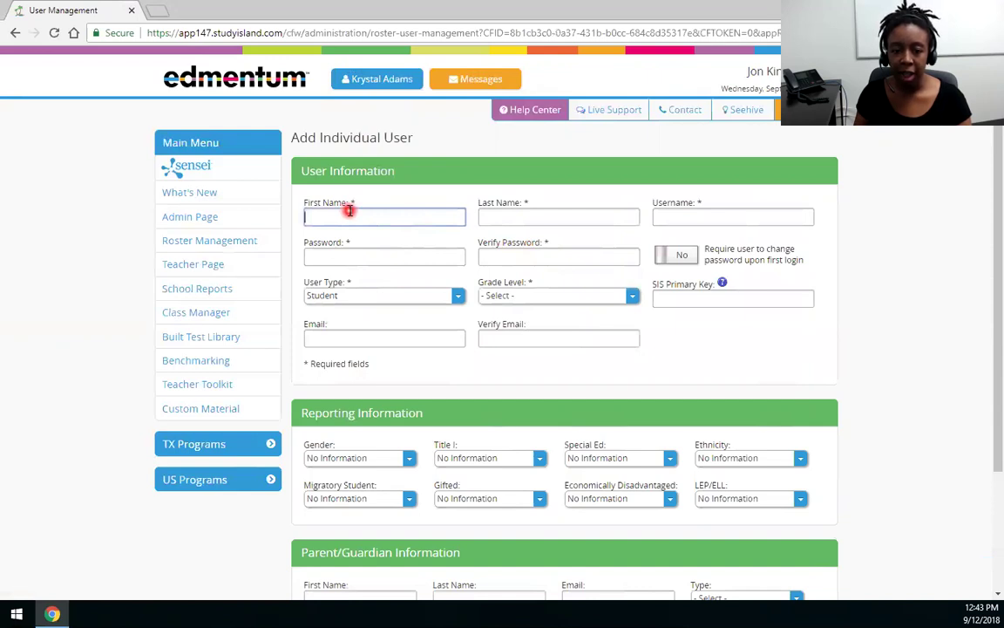
{"action": "left_click", "coordinate": [352, 295]}
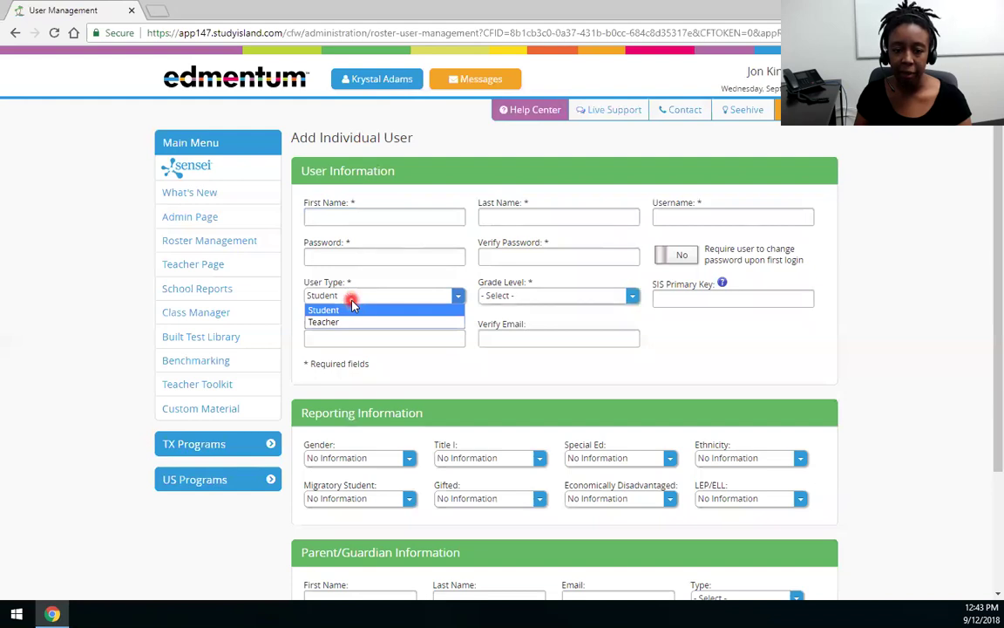
{"action": "left_click", "coordinate": [352, 305]}
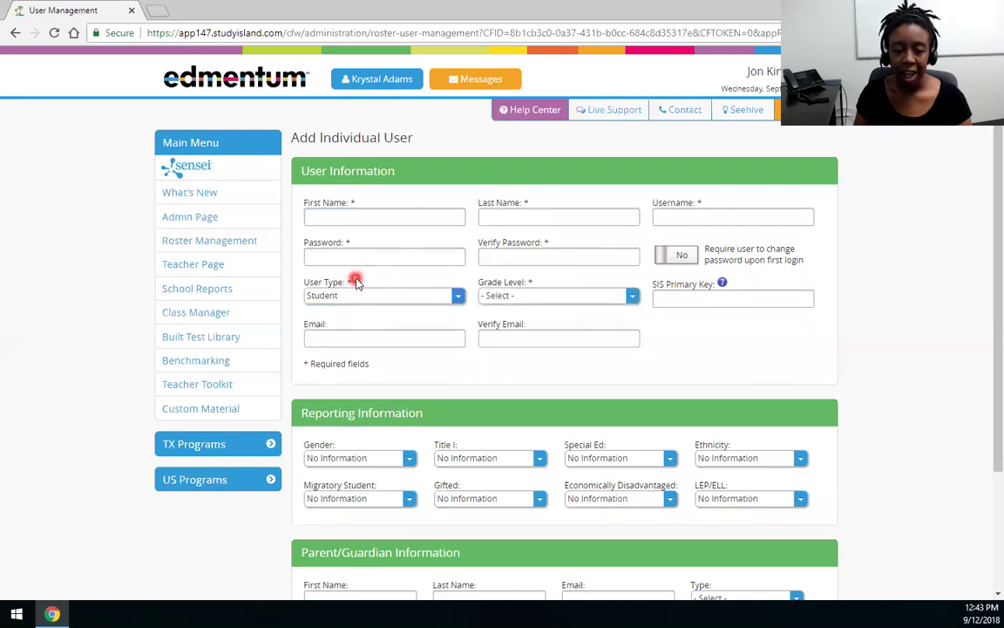
Step: Enter the new user's first and last name on the add-user form
{"action": "left_click", "coordinate": [352, 217]}
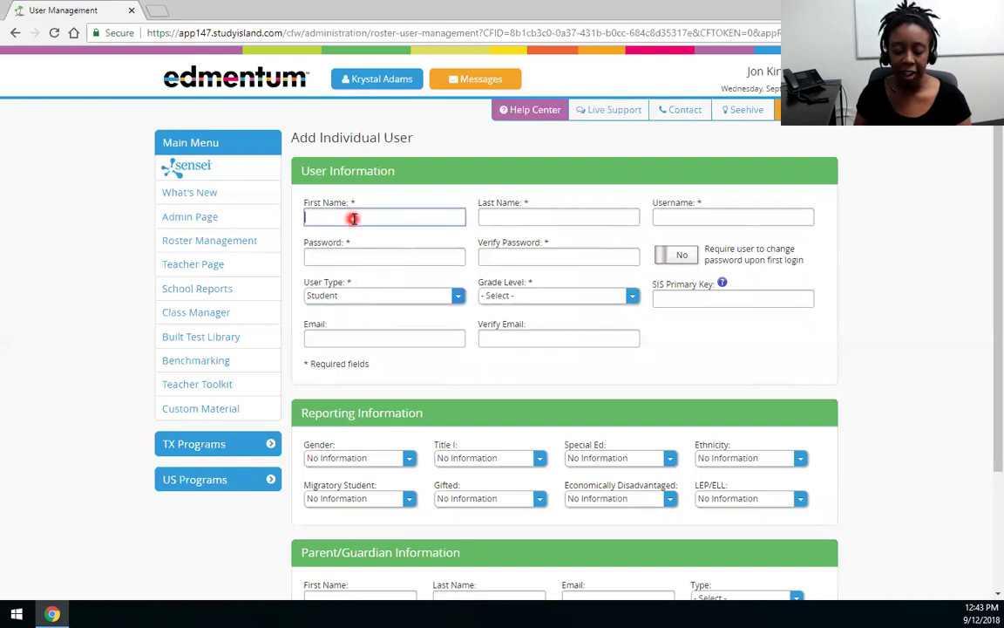
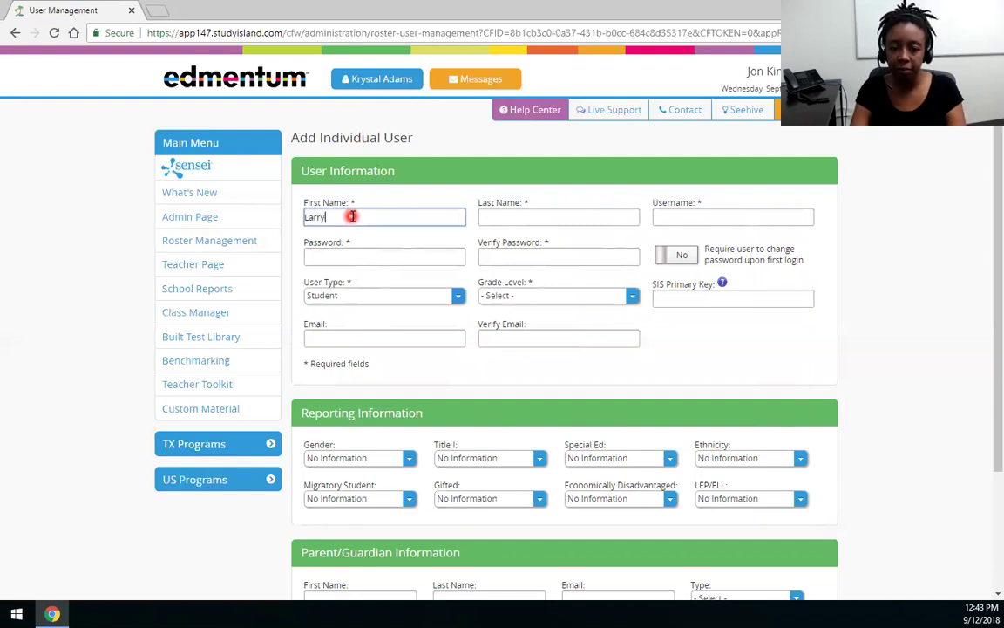
{"action": "key", "text": "Tab"}
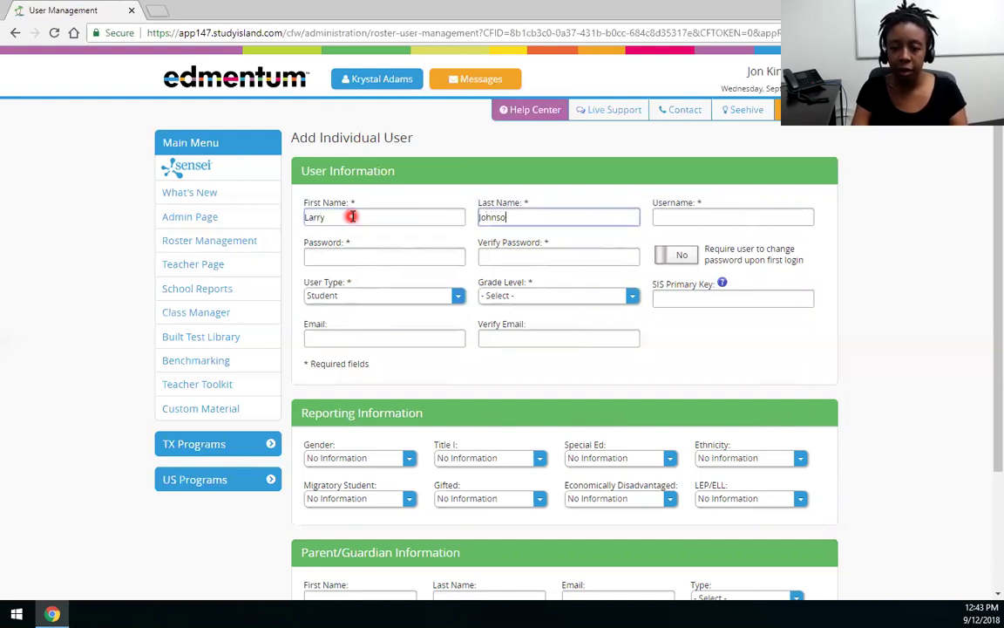
{"action": "key", "text": "Tab"}
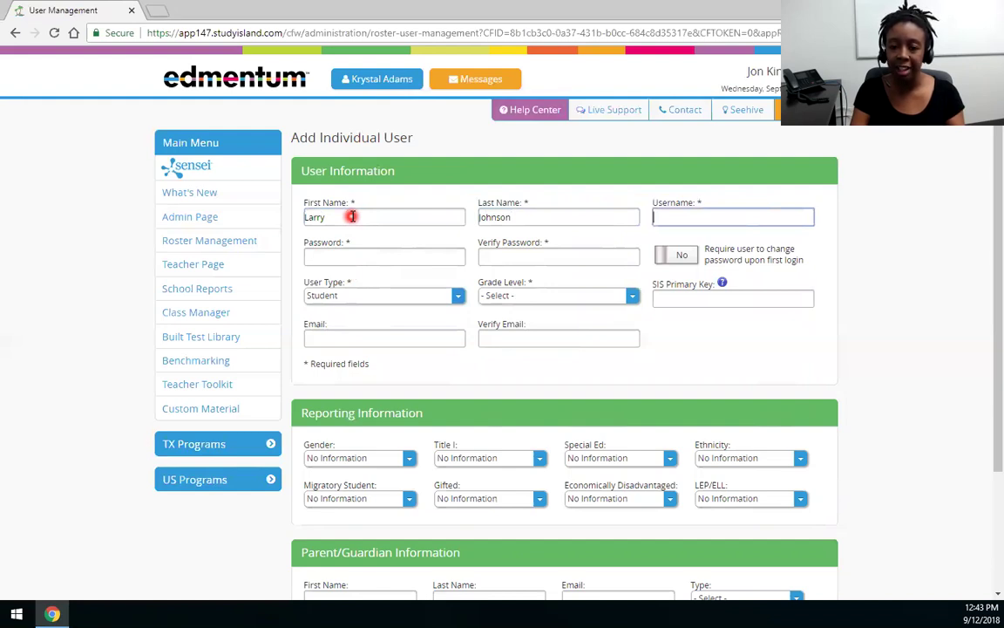
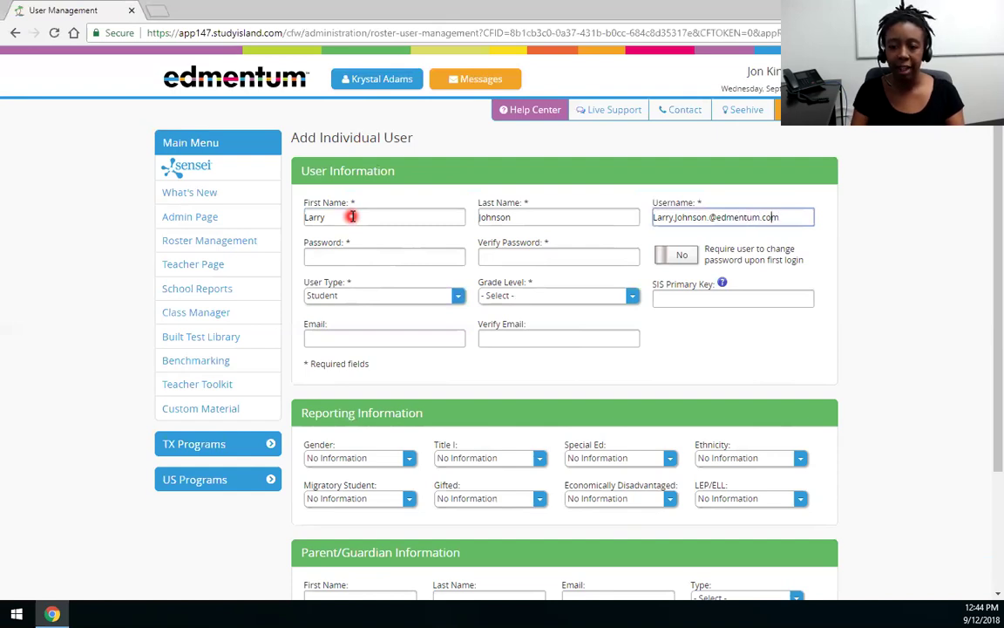
Step: Enter the user's edmentum.com e-mail address as the Username, fixing typos along the way
{"action": "key", "text": "Left"}
{"action": "key", "text": "Left"}
{"action": "key", "text": "Left"}
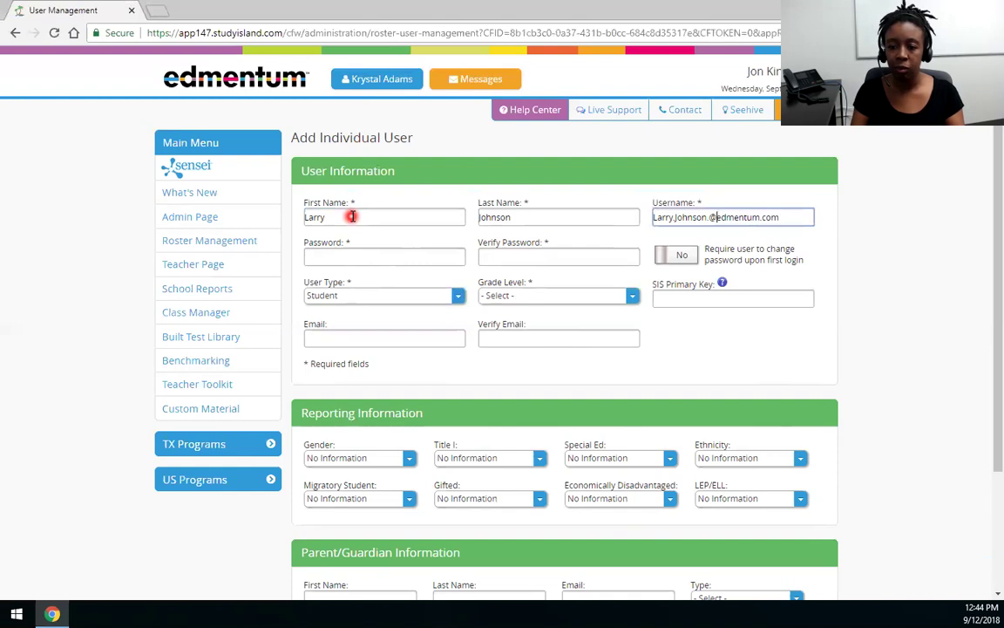
{"action": "key", "text": "BackSpace"}
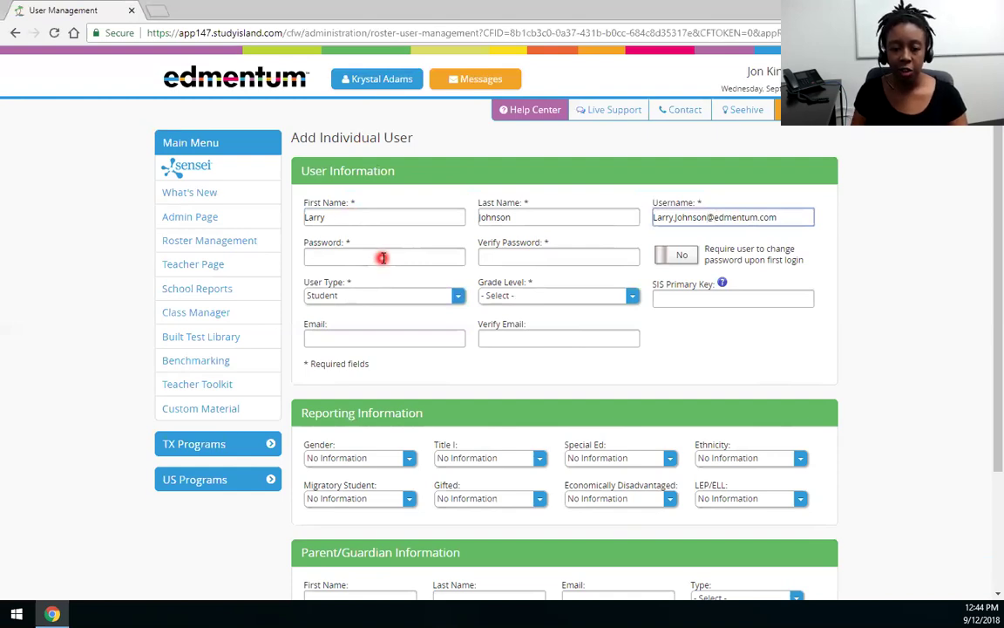
Step: Type a password in Password and the same one in Verify Password
{"action": "left_click", "coordinate": [382, 257]}
{"action": "left_click", "coordinate": [544, 255]}
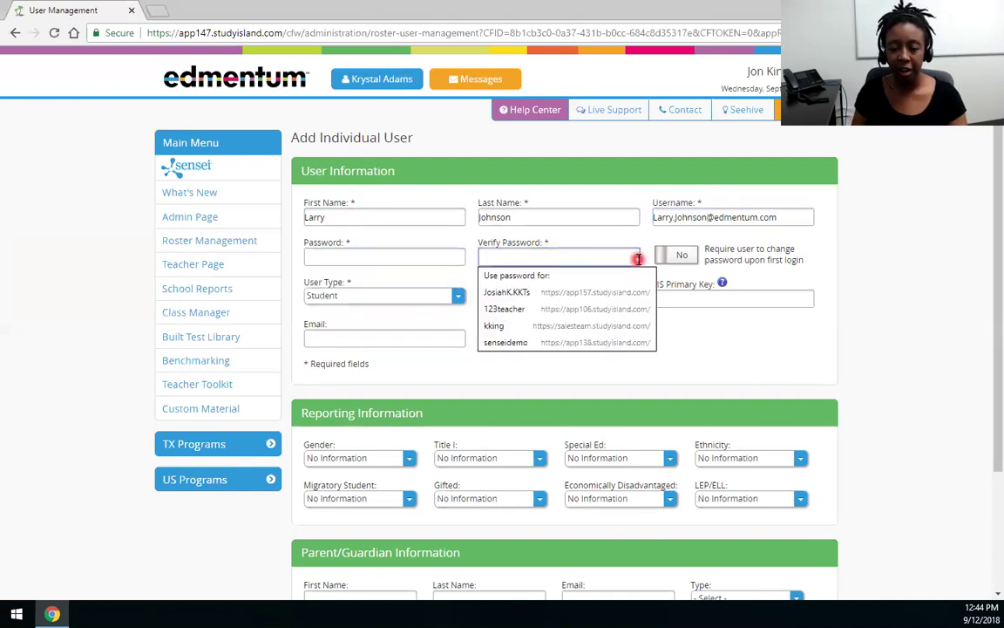
{"action": "left_click", "coordinate": [353, 258]}
{"action": "type", "text": "123"}
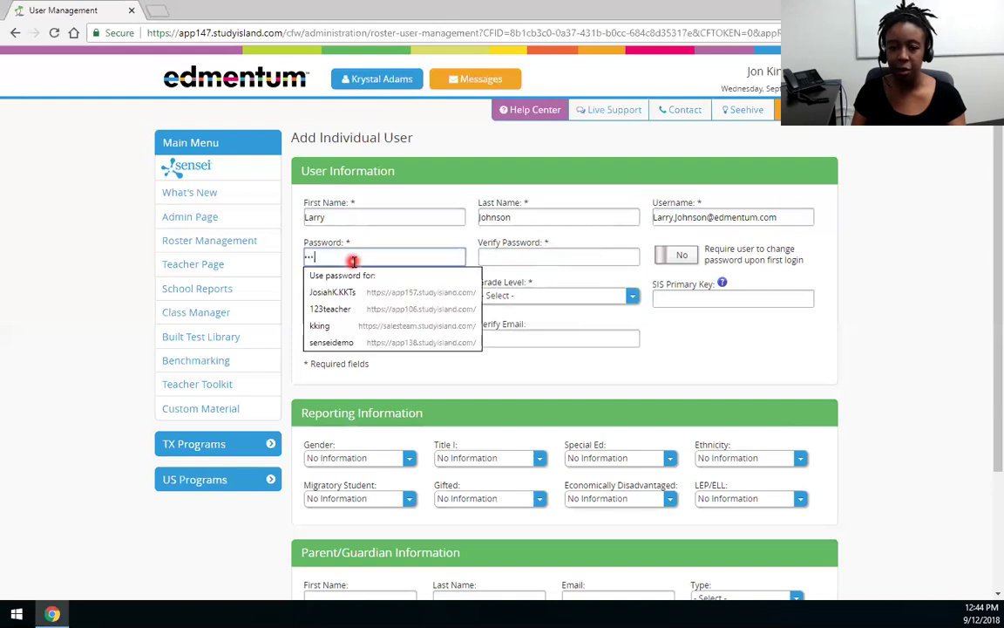
{"action": "left_click", "coordinate": [557, 257]}
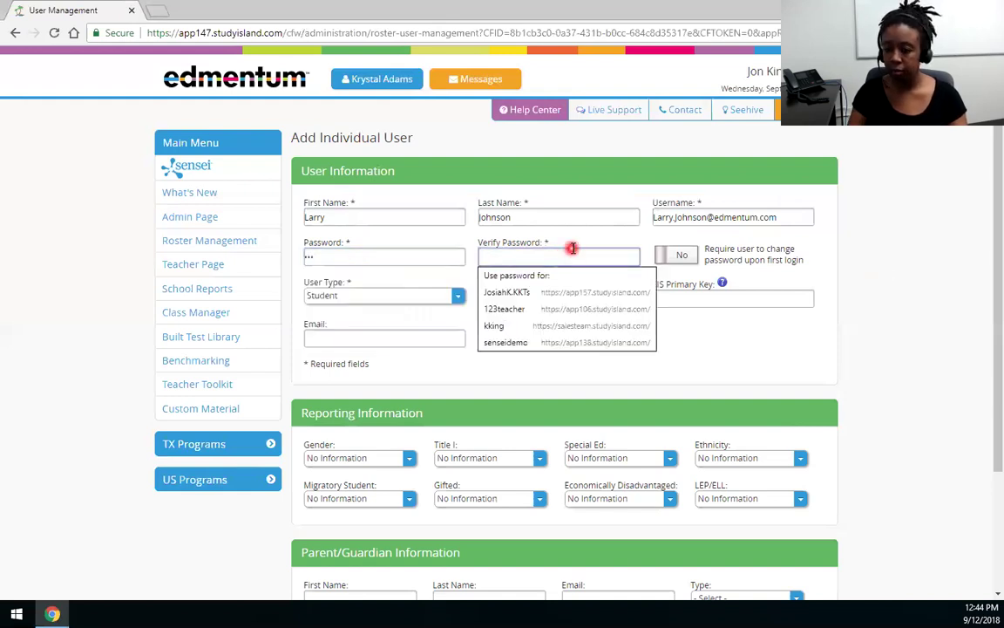
{"action": "type", "text": "123"}
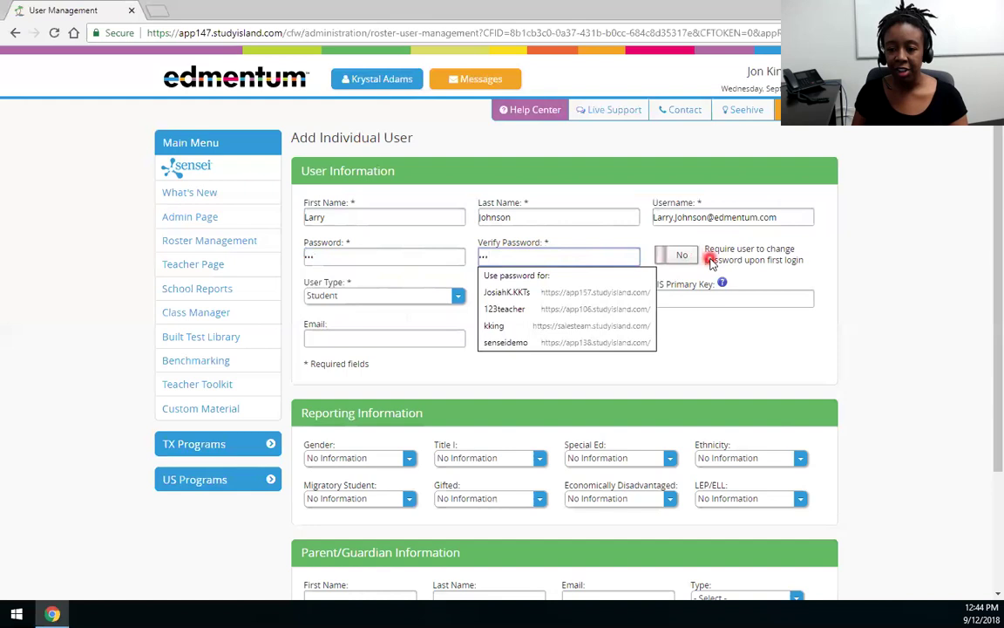
{"action": "left_click", "coordinate": [708, 268]}
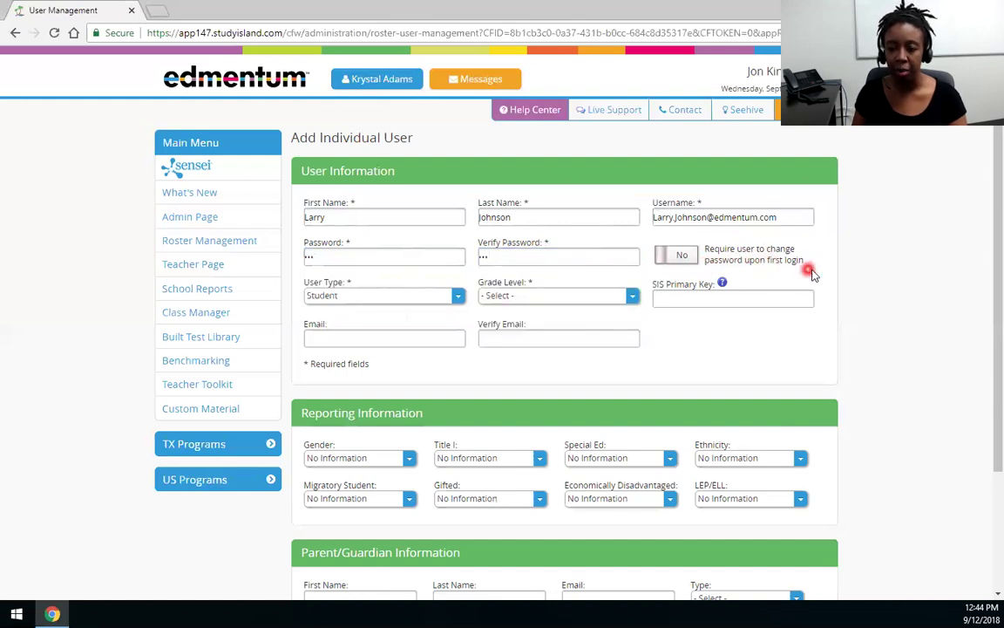
Step: Change User Type to Teacher, leaving Teaching Grade Level(s) unselected
{"action": "left_click", "coordinate": [352, 297]}
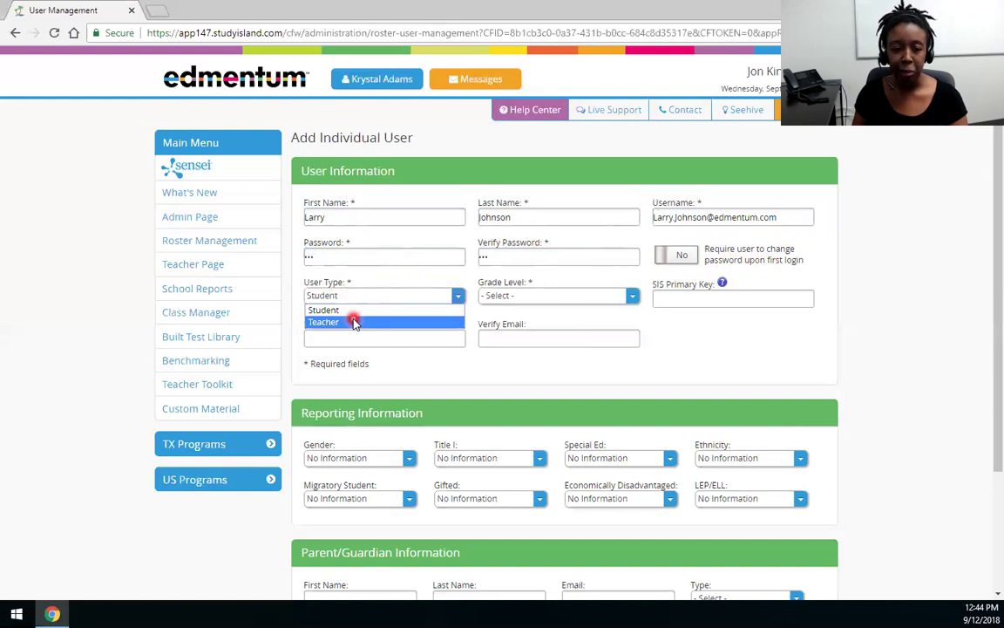
{"action": "left_click", "coordinate": [338, 321]}
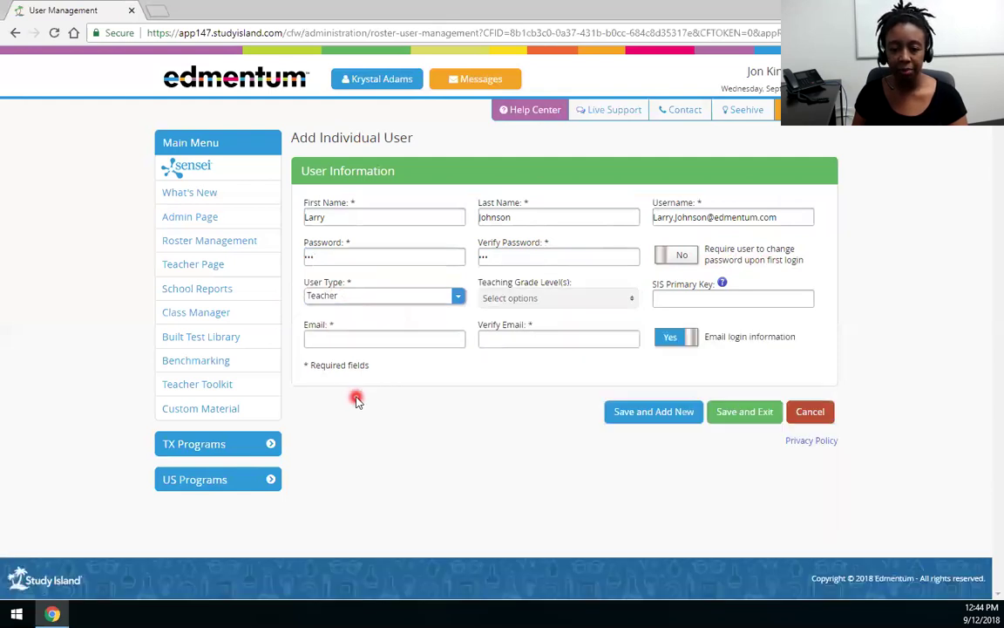
{"action": "left_click", "coordinate": [516, 301]}
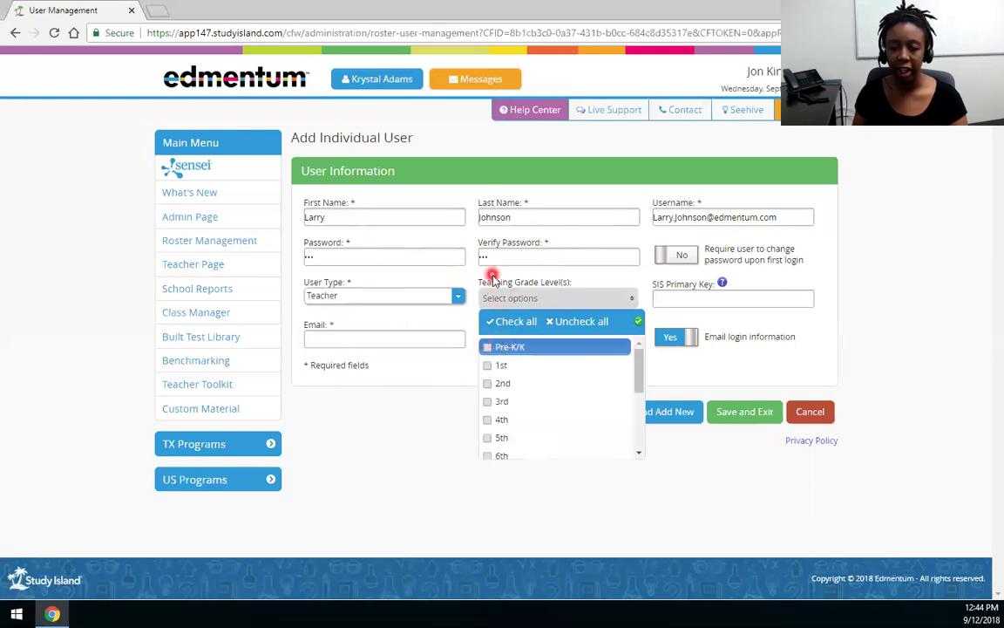
{"action": "left_click", "coordinate": [580, 295]}
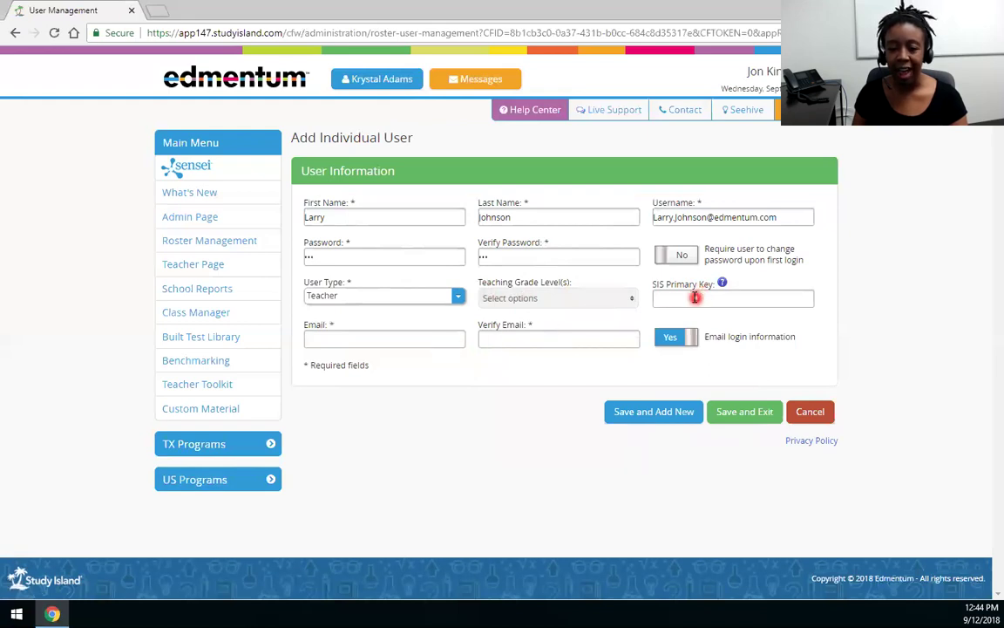
Step: Enter the teacher's edmentum.com e-mail address in Email and Verify Email
{"action": "left_click", "coordinate": [329, 340]}
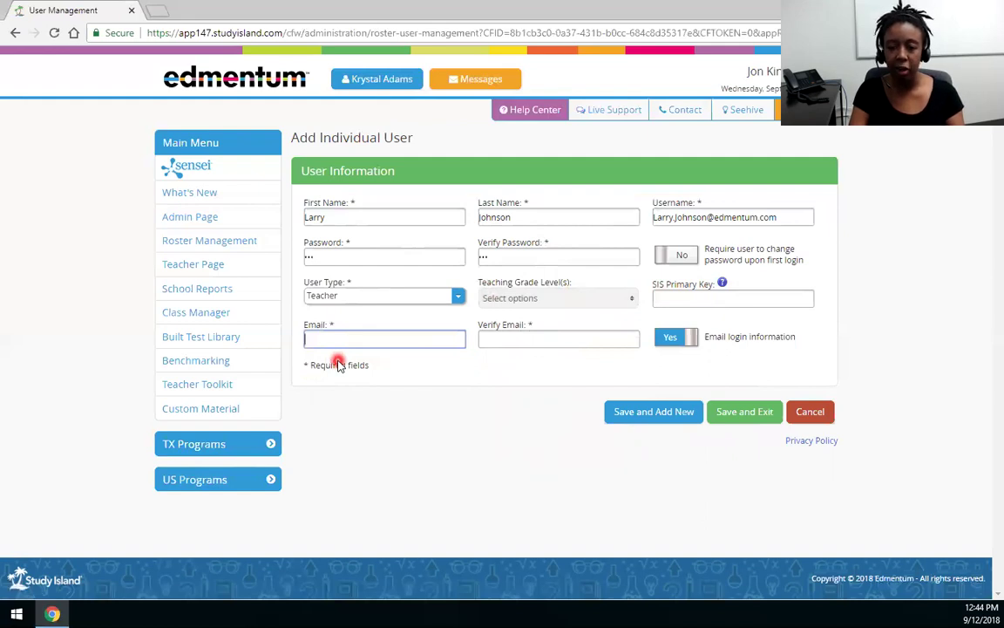
{"action": "type", "text": "Larry"}
{"action": "key", "text": "BackSpace"}
{"action": "key", "text": "BackSpace"}
{"action": "key", "text": "BackSpace"}
{"action": "key", "text": "BackSpace"}
{"action": "key", "text": "BackSpace"}
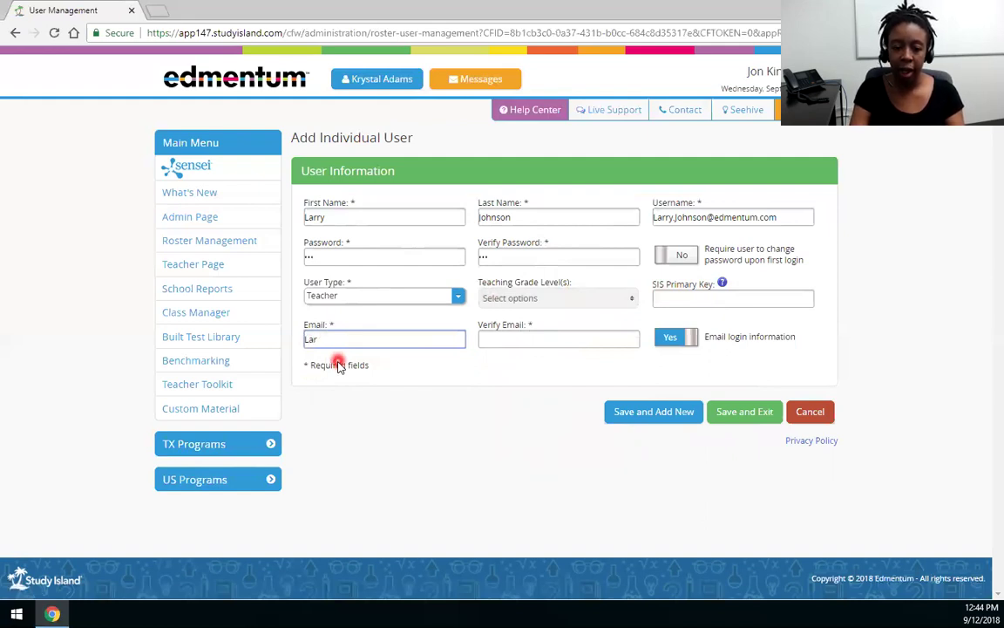
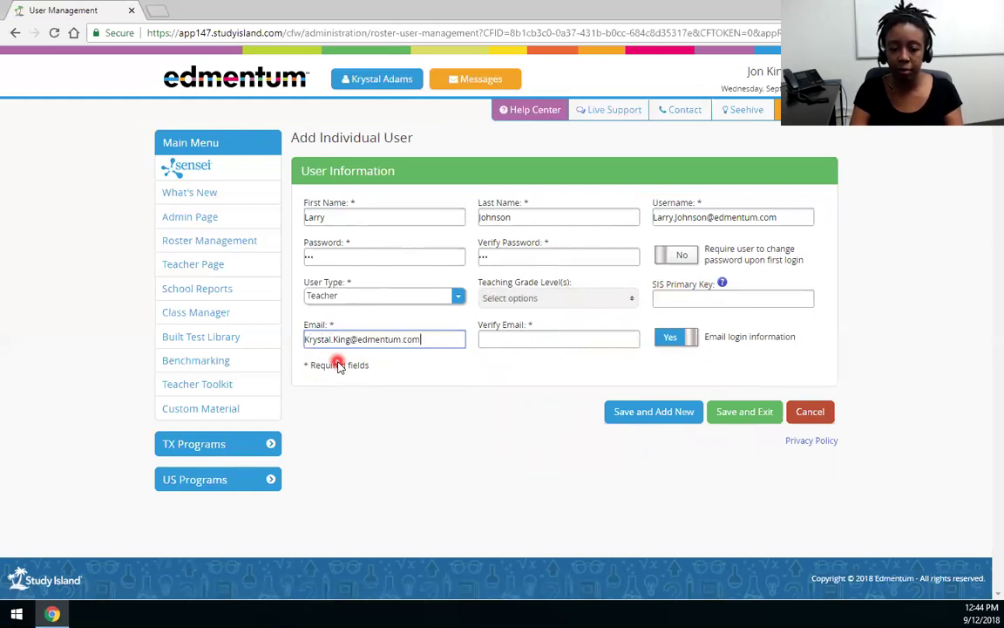
{"action": "key", "text": "Tab"}
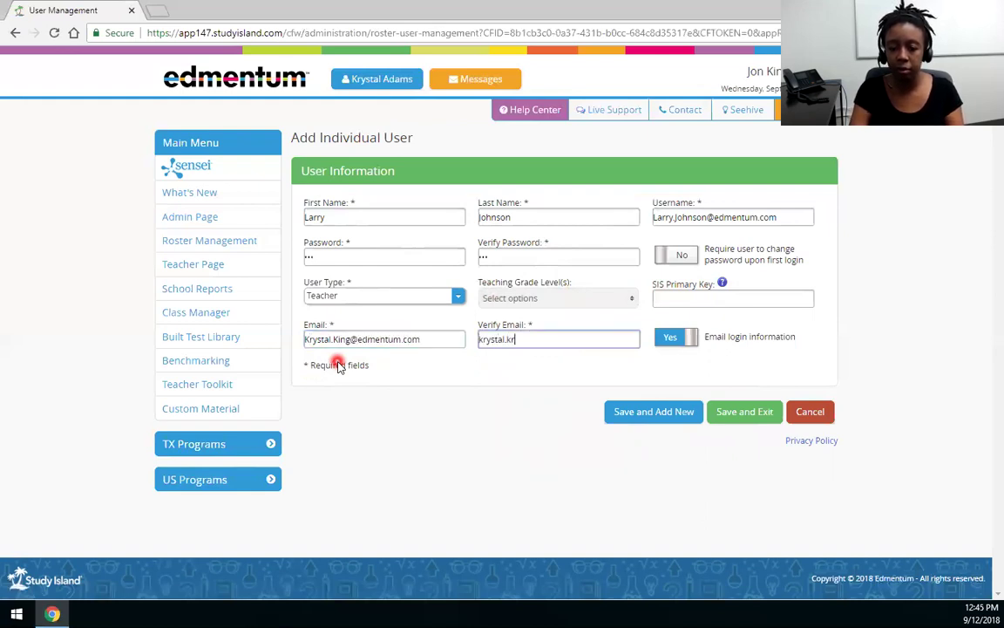
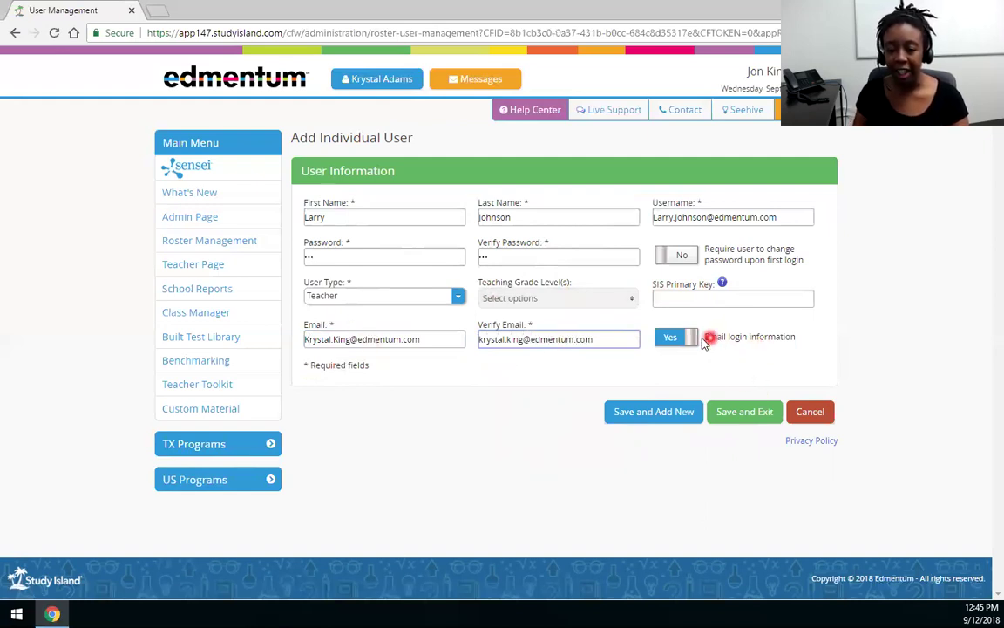
Step: Keep Email login information on, require a password change at first login, and try saving
{"action": "left_click", "coordinate": [739, 341]}
{"action": "left_click", "coordinate": [735, 346]}
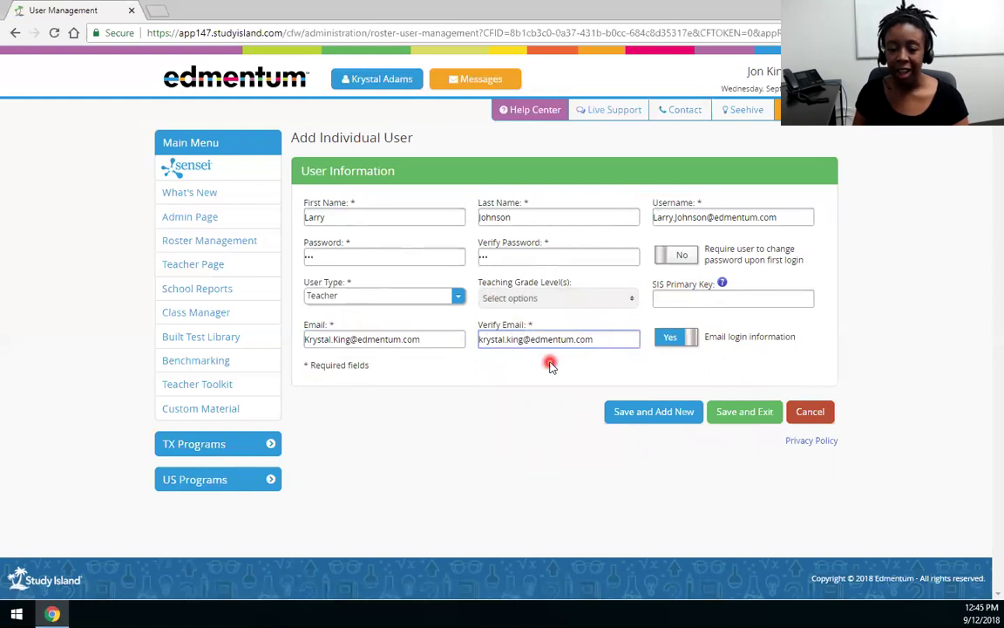
{"action": "left_click", "coordinate": [579, 341]}
{"action": "left_click", "coordinate": [682, 256]}
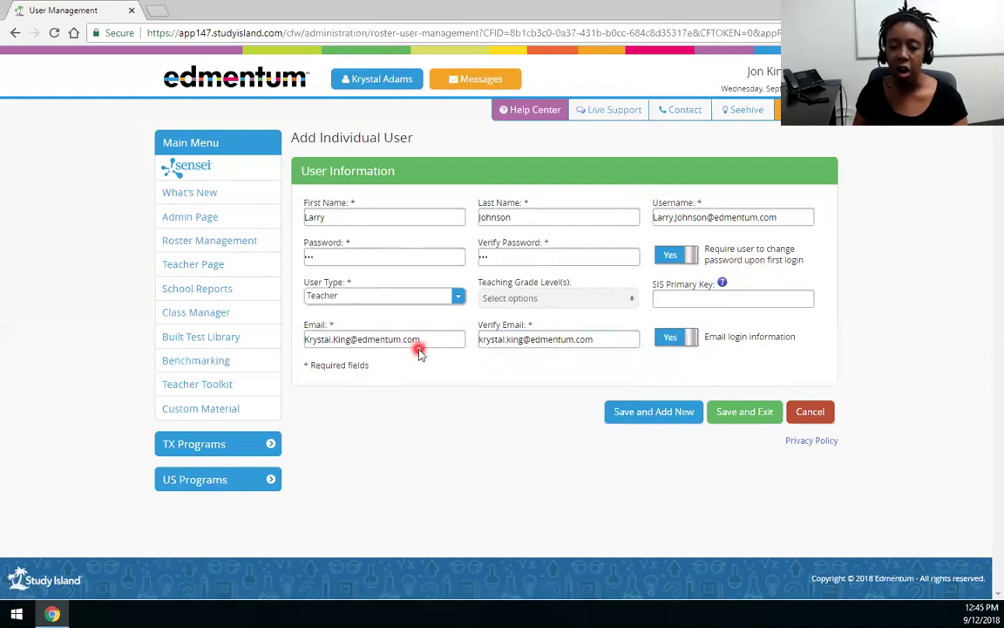
{"action": "left_click", "coordinate": [450, 342]}
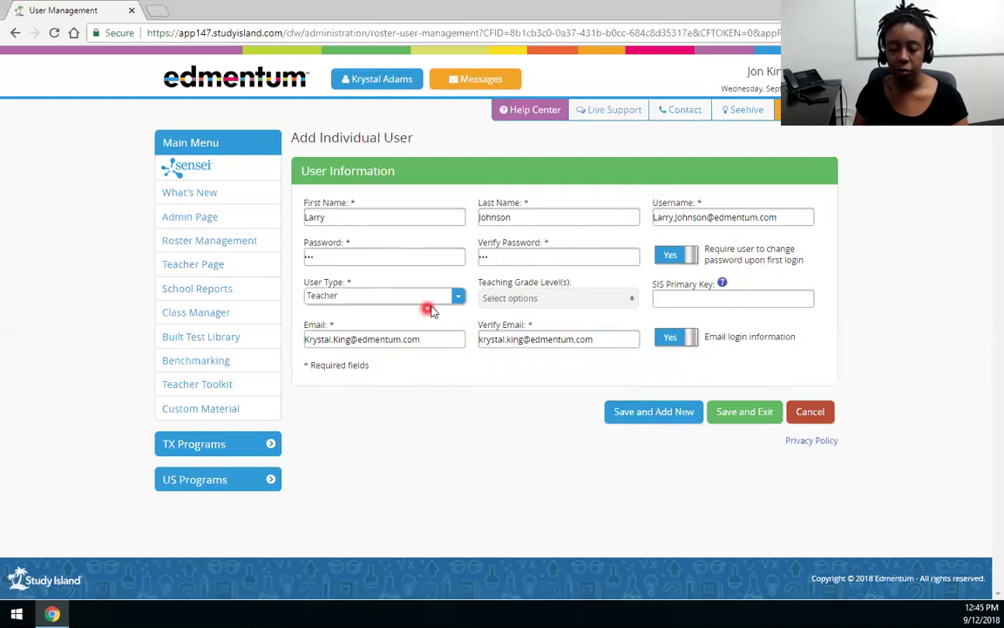
Step: Attempt to save and dismiss the e-mail mismatch warning
{"action": "left_click", "coordinate": [731, 419]}
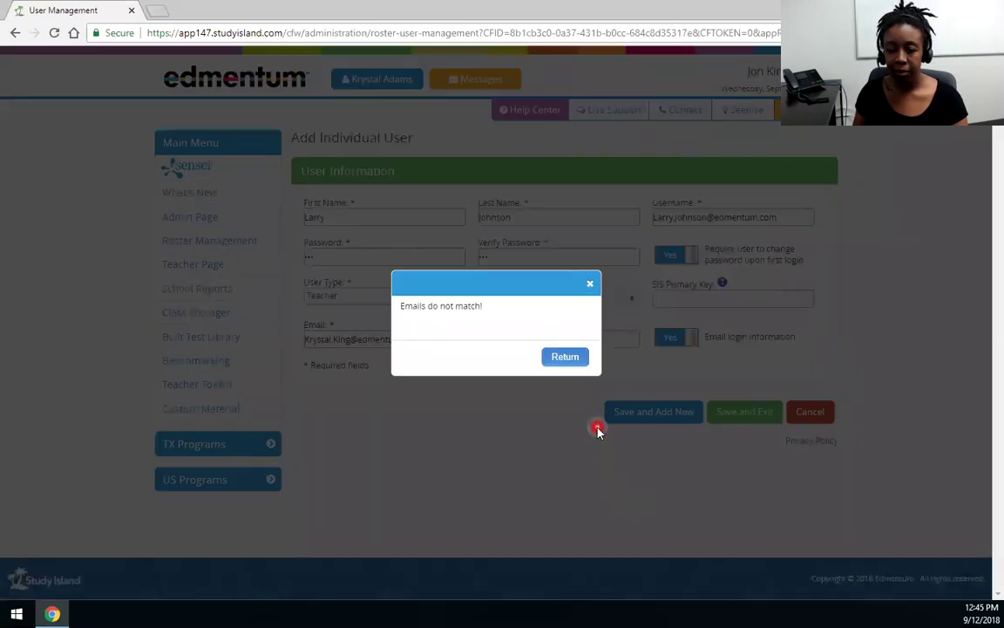
{"action": "left_click", "coordinate": [577, 356]}
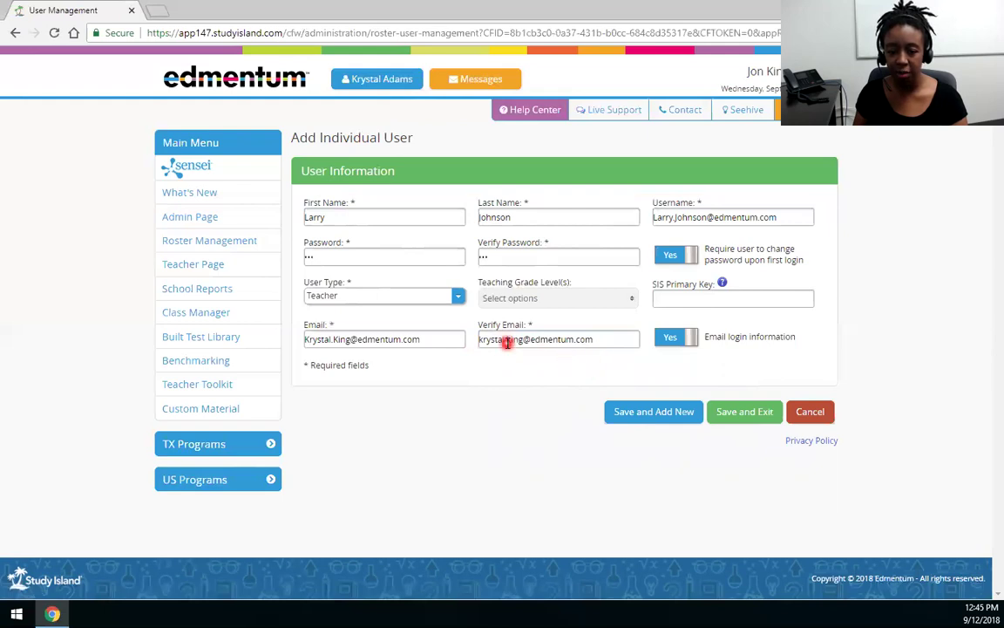
{"action": "left_click", "coordinate": [479, 338]}
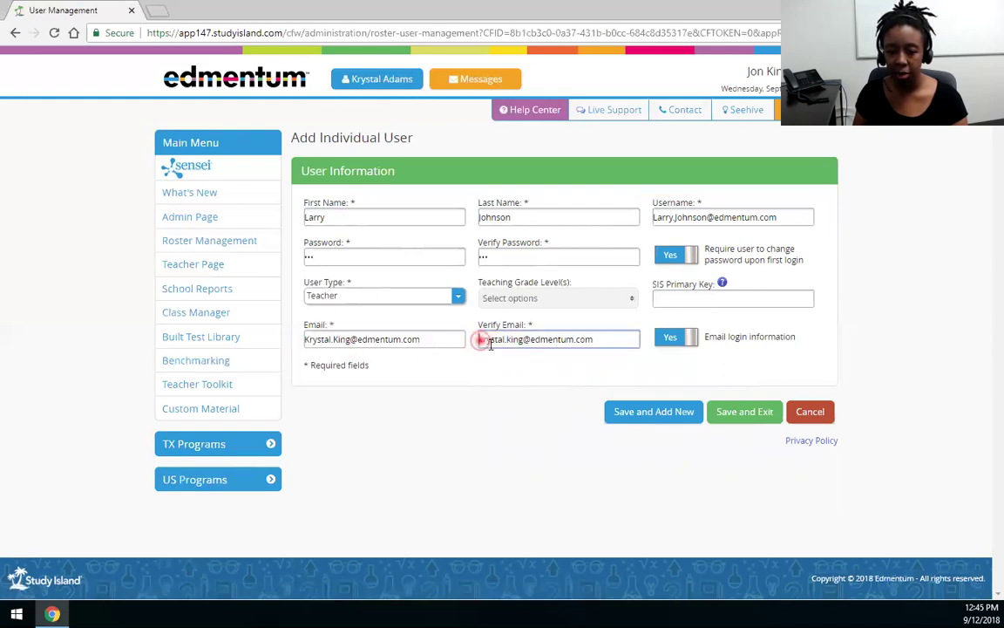
Step: Lowercase the e-mail's capital letters, then save the teacher without an SIS primary key
{"action": "left_click", "coordinate": [310, 340]}
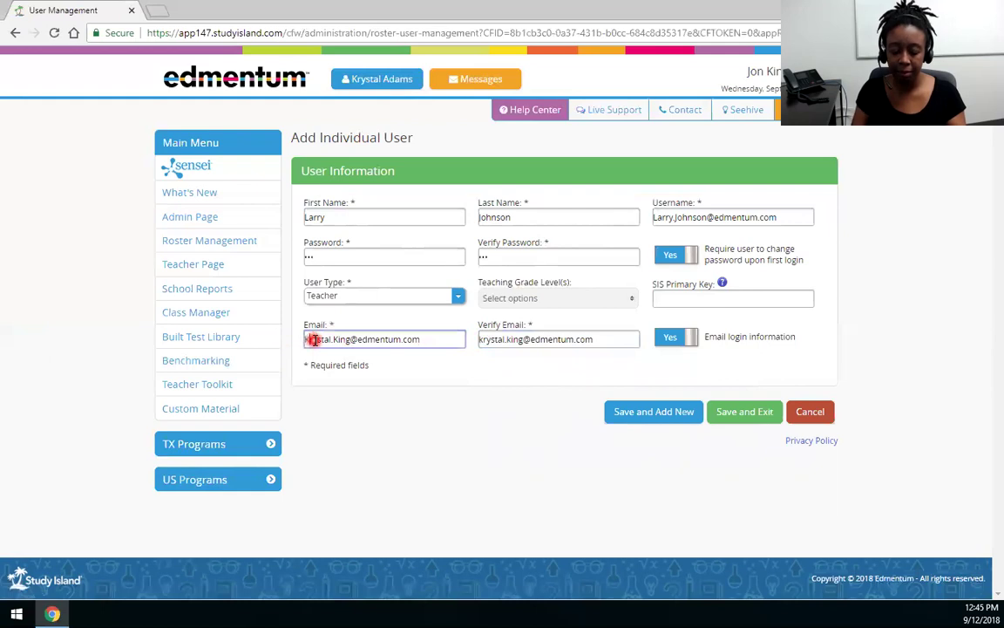
{"action": "key", "text": "BackSpace"}
{"action": "type", "text": "k"}
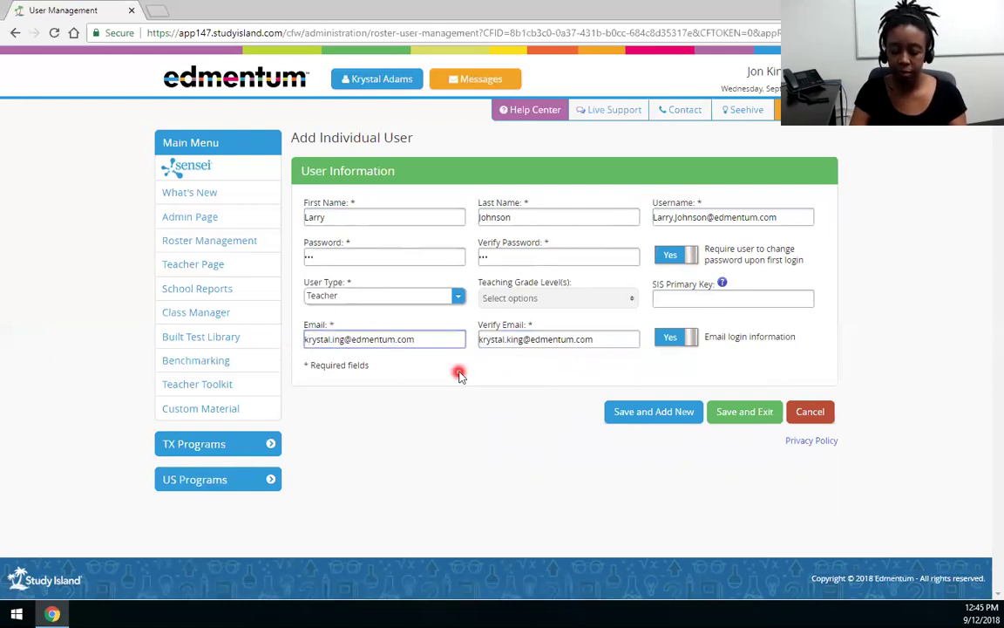
{"action": "key", "text": "BackSpace"}
{"action": "type", "text": "k"}
{"action": "left_click", "coordinate": [719, 413]}
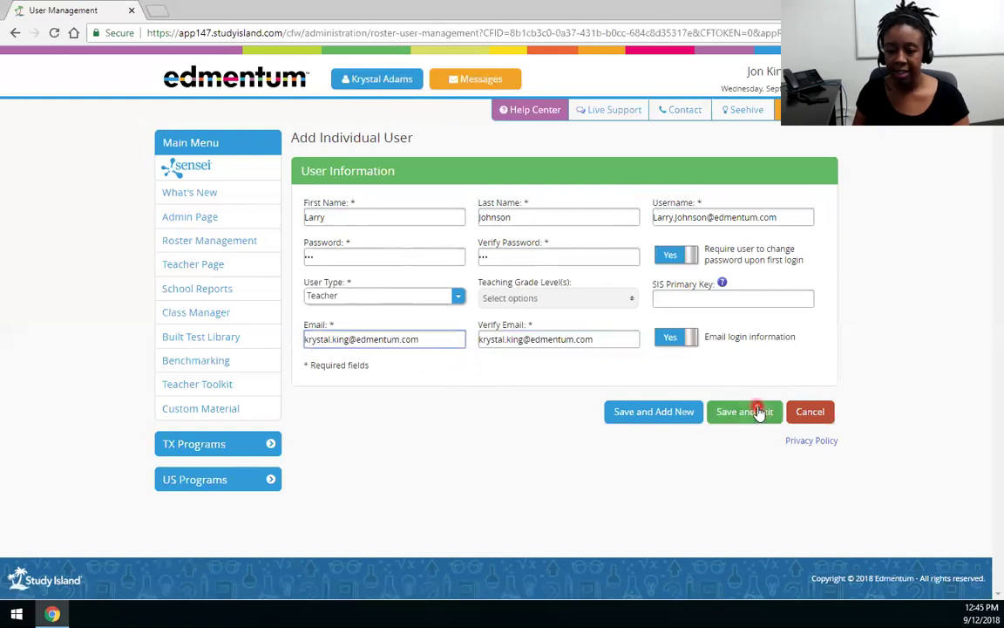
{"action": "left_click", "coordinate": [588, 125]}
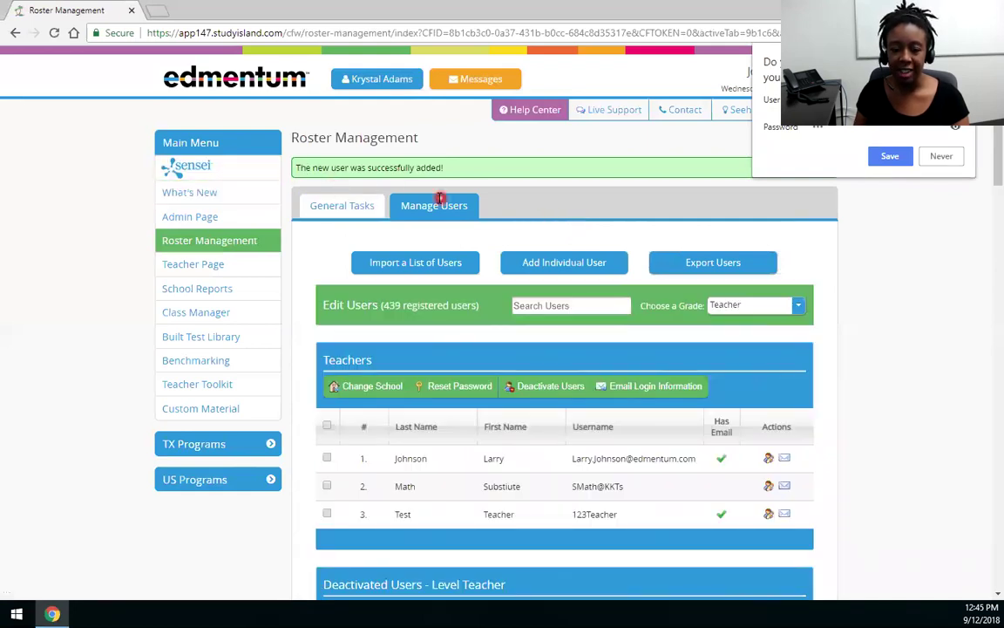
Step: Open Edit Attributes for the new teacher's row in the Teachers list
{"action": "scroll", "coordinate": [497, 209], "scroll_direction": "down", "scroll_amount": 1}
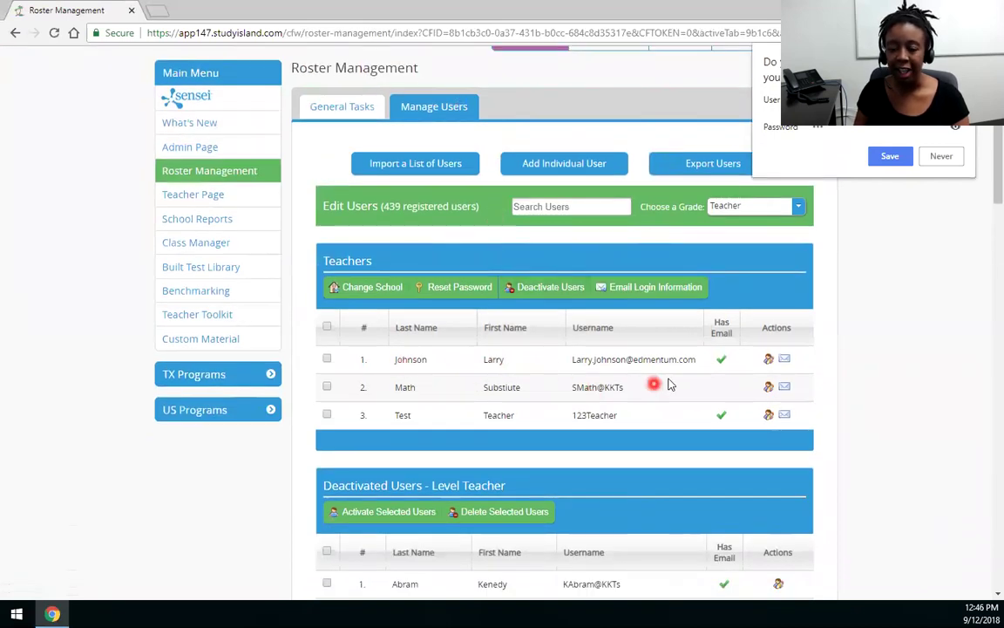
{"action": "left_click", "coordinate": [766, 362]}
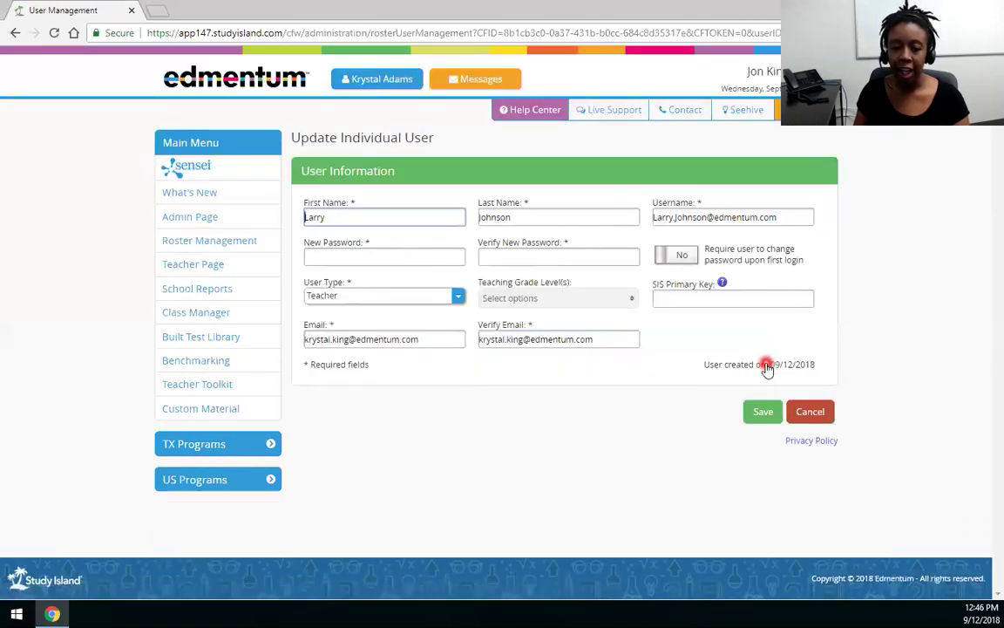
Step: Change the new teacher's User Type to Admin, dismiss the conversion warning, and save
{"action": "left_click", "coordinate": [457, 296]}
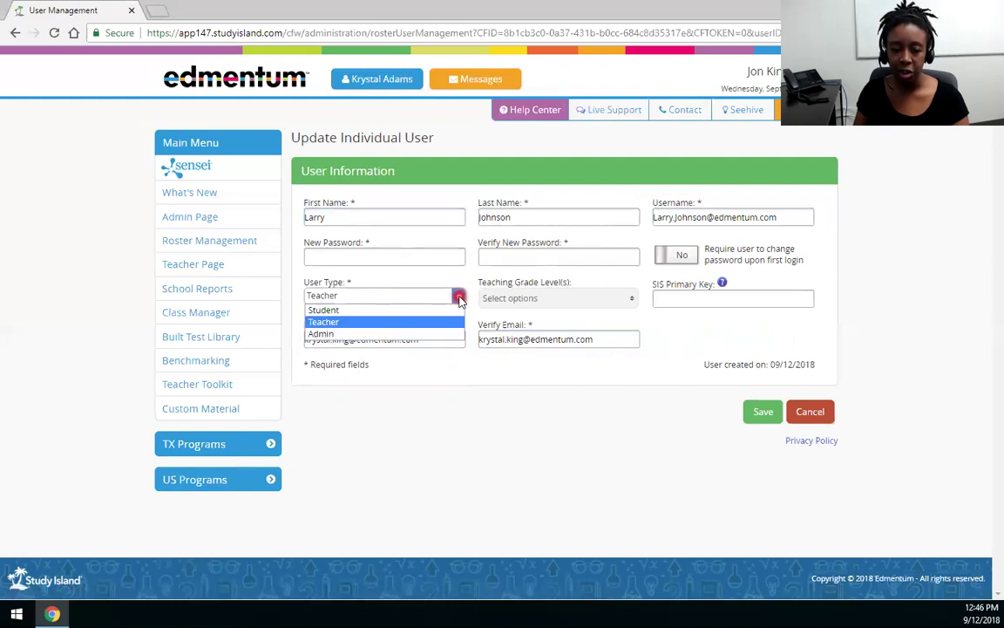
{"action": "left_click", "coordinate": [361, 333]}
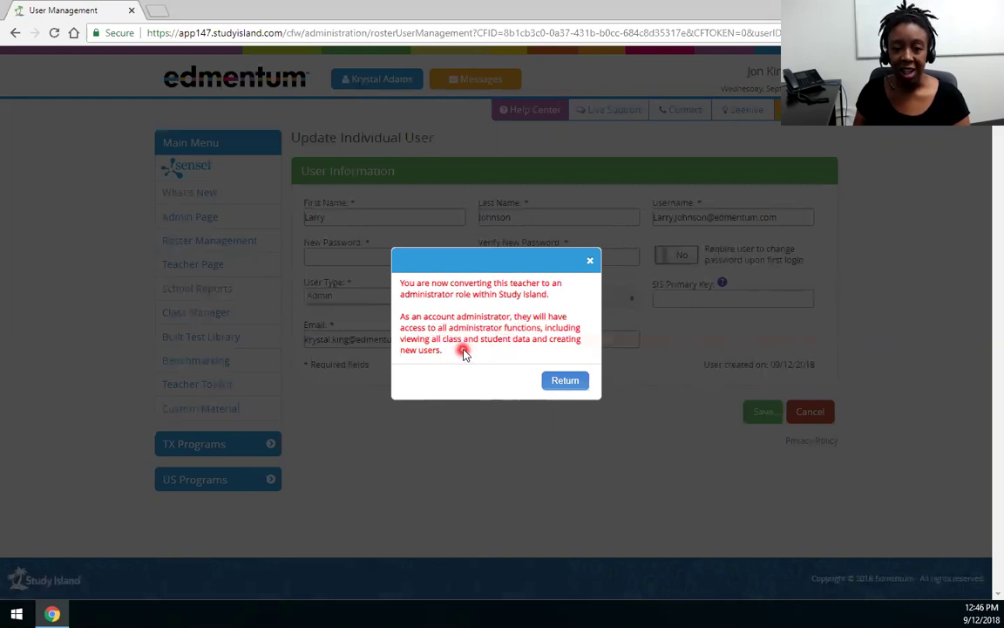
{"action": "left_click", "coordinate": [553, 387]}
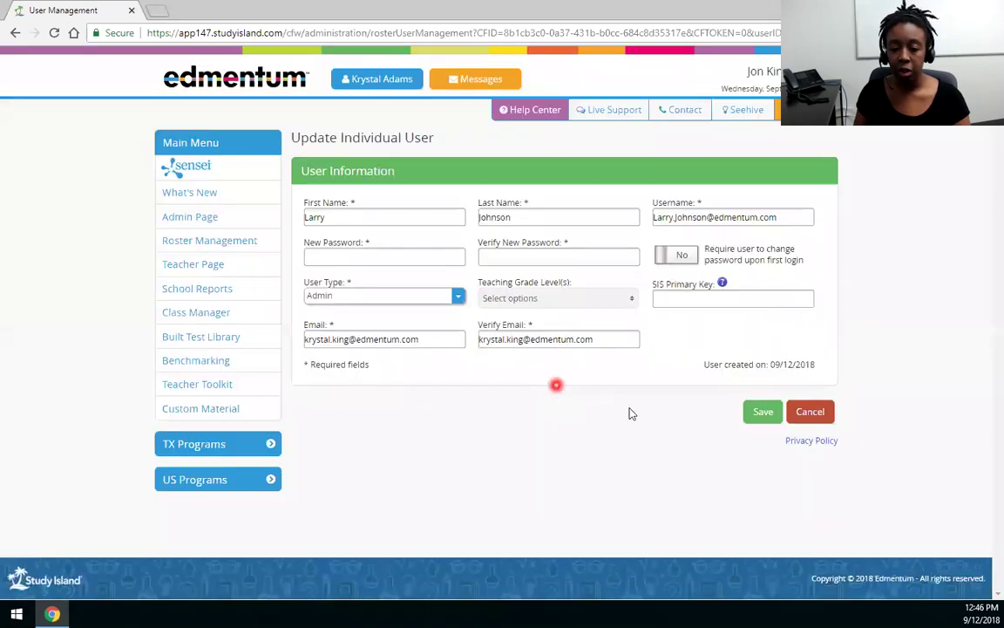
{"action": "left_click", "coordinate": [761, 416]}
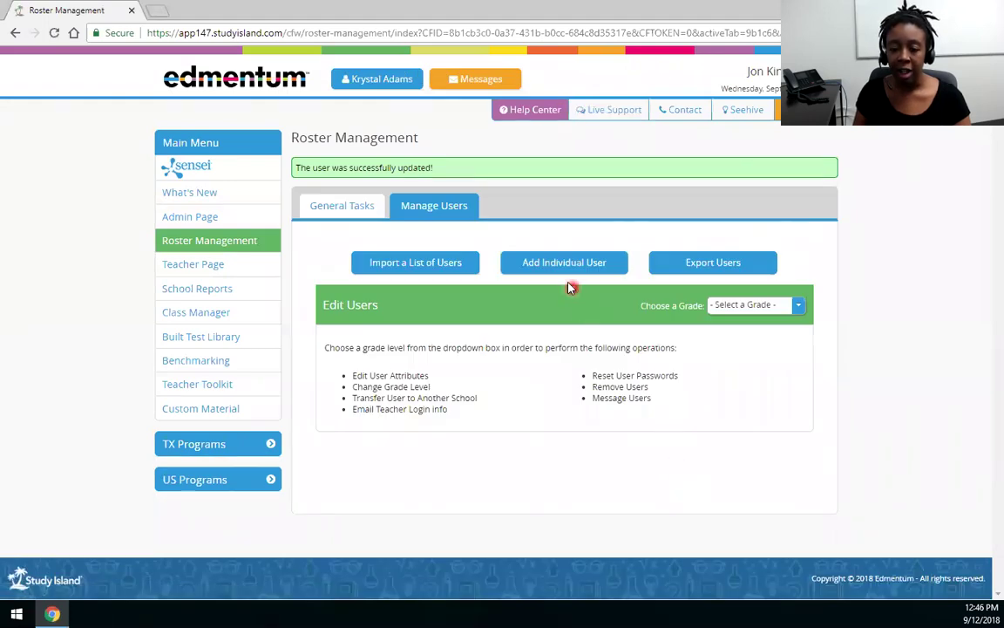
Step: Start a new individual user with User Type set to Student, after briefly switching to Teacher
{"action": "left_click", "coordinate": [563, 273]}
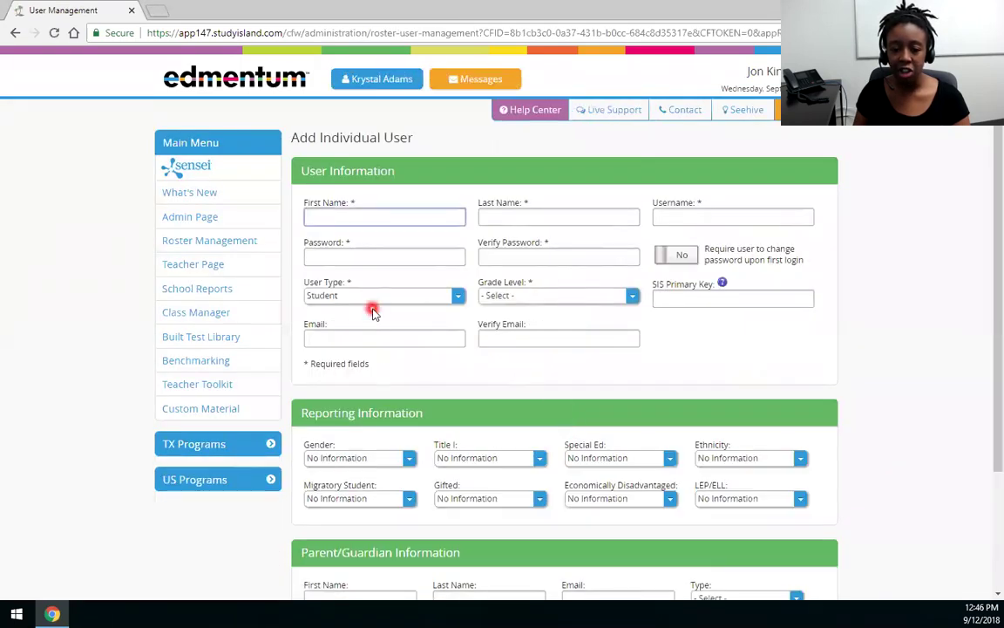
{"action": "scroll", "coordinate": [384, 332], "scroll_direction": "down", "scroll_amount": 1}
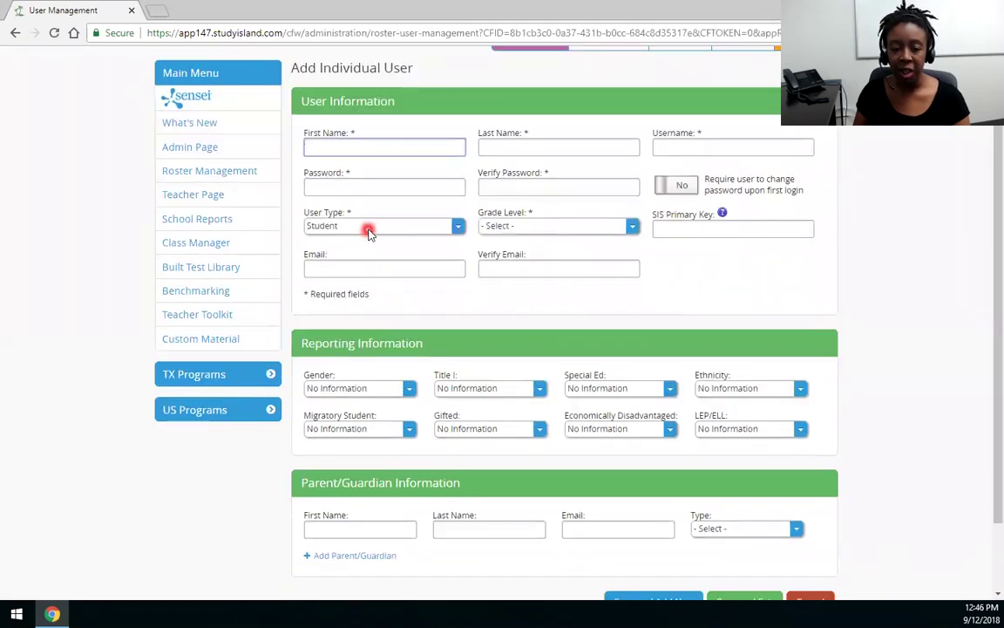
{"action": "left_click", "coordinate": [368, 228]}
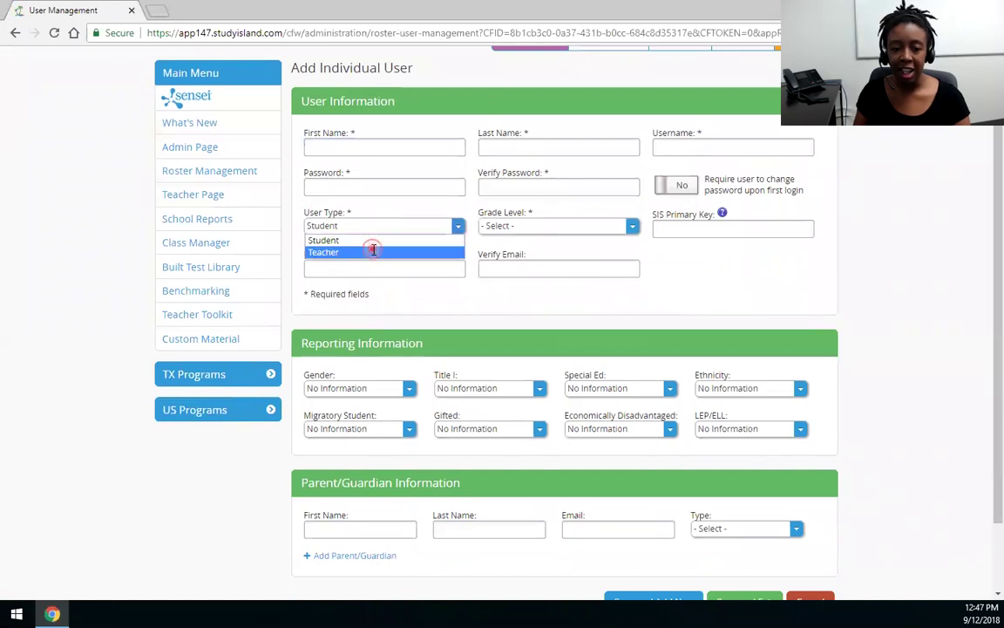
{"action": "left_click", "coordinate": [373, 251]}
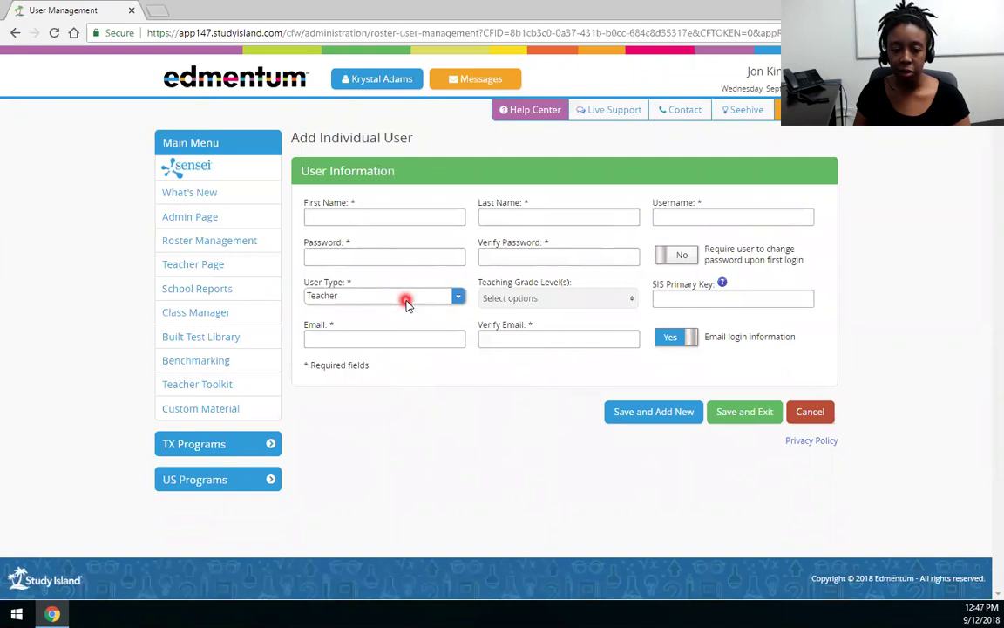
{"action": "left_click", "coordinate": [405, 302]}
{"action": "left_click", "coordinate": [404, 309]}
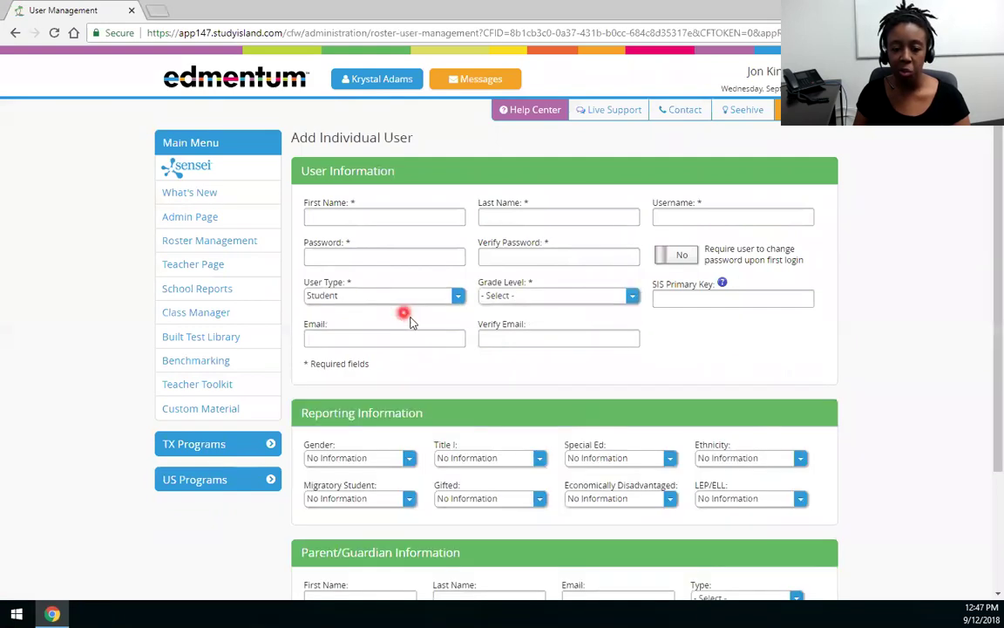
{"action": "scroll", "coordinate": [416, 334], "scroll_direction": "down", "scroll_amount": 1}
{"action": "scroll", "coordinate": [380, 362], "scroll_direction": "down", "scroll_amount": 1}
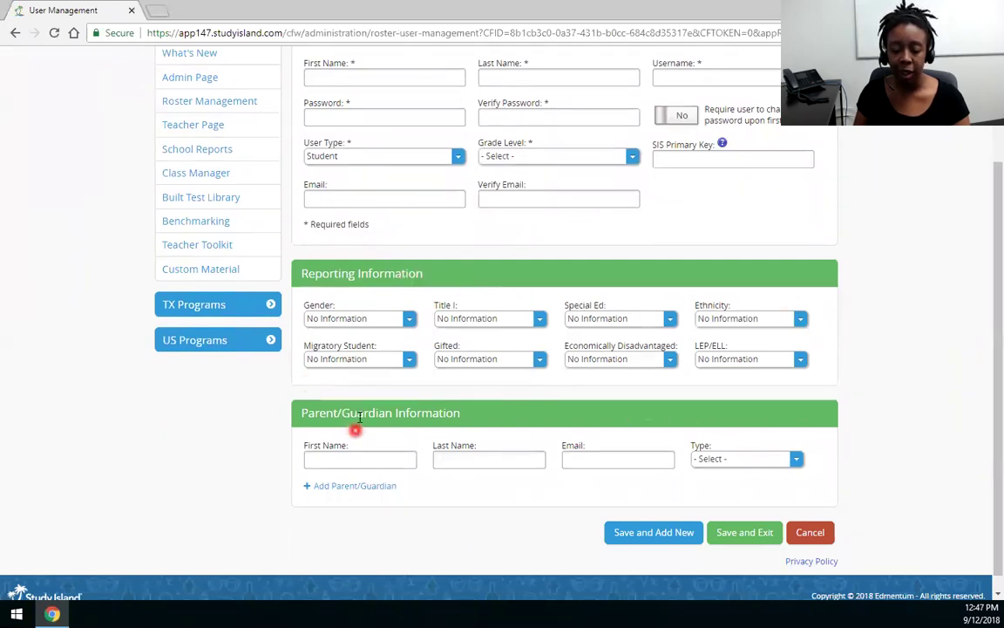
{"action": "scroll", "coordinate": [349, 366], "scroll_direction": "down", "scroll_amount": 1}
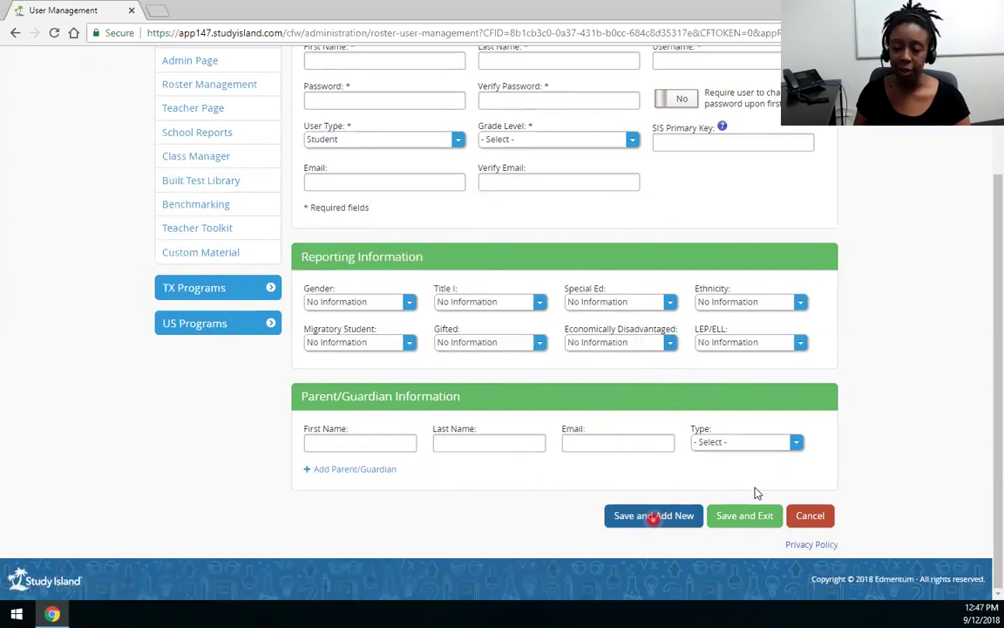
{"action": "left_click", "coordinate": [653, 516]}
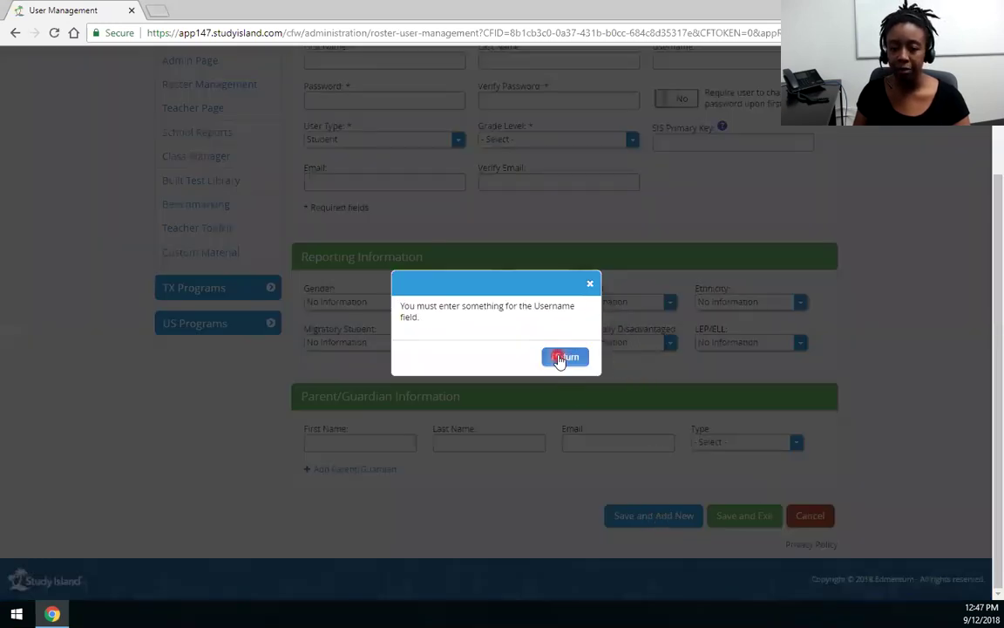
{"action": "left_click", "coordinate": [565, 358]}
{"action": "scroll", "coordinate": [620, 436], "scroll_direction": "up", "scroll_amount": 2}
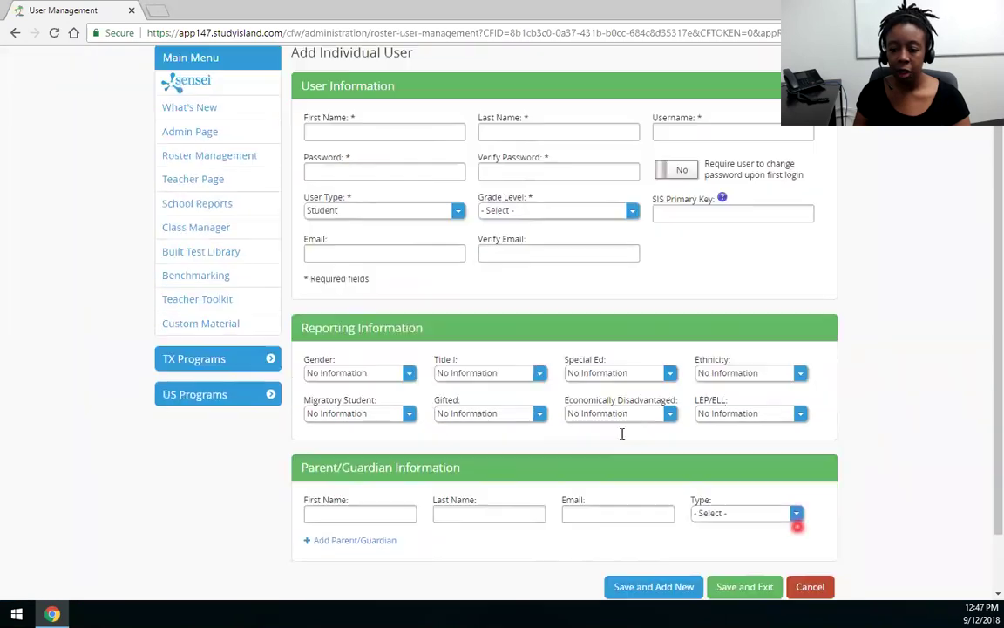
{"action": "scroll", "coordinate": [797, 526], "scroll_direction": "down", "scroll_amount": 2}
{"action": "scroll", "coordinate": [812, 523], "scroll_direction": "up", "scroll_amount": 2}
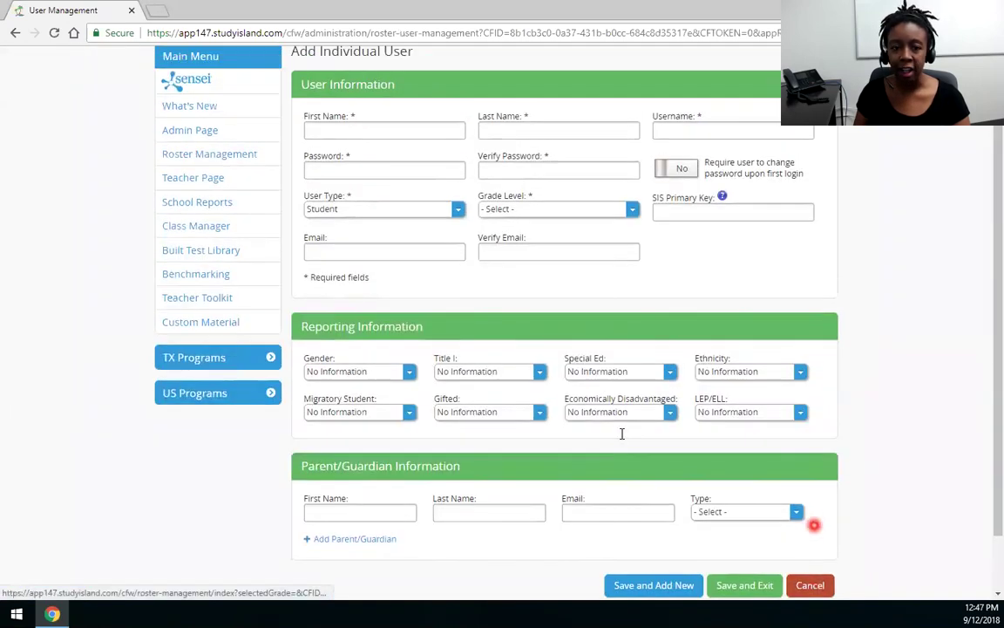
{"action": "scroll", "coordinate": [622, 433], "scroll_direction": "up", "scroll_amount": 2}
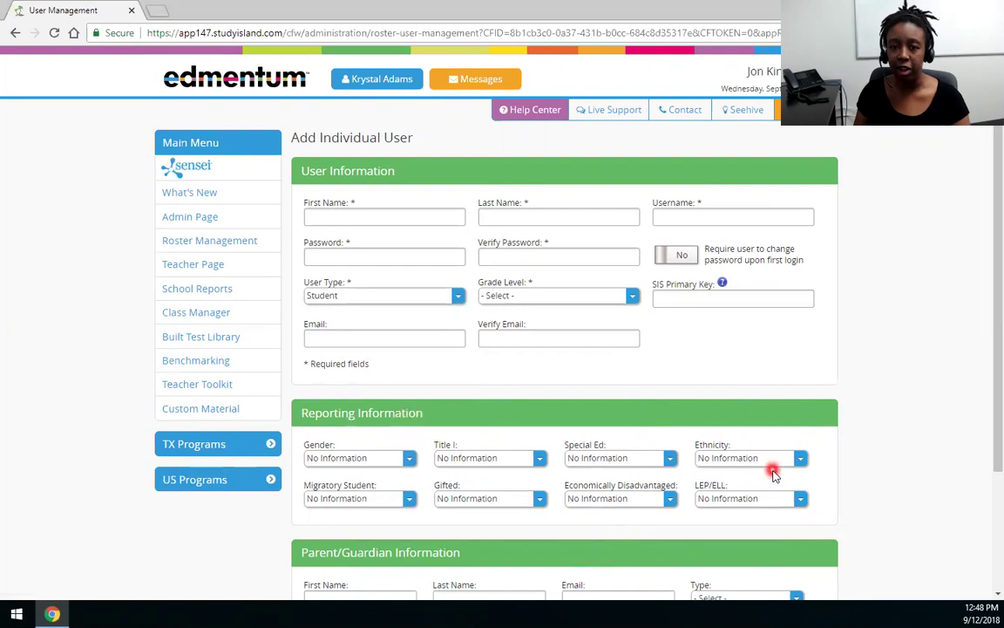
Step: Open the Contact Us page from the header and scroll down to its support details
{"action": "left_click", "coordinate": [695, 109]}
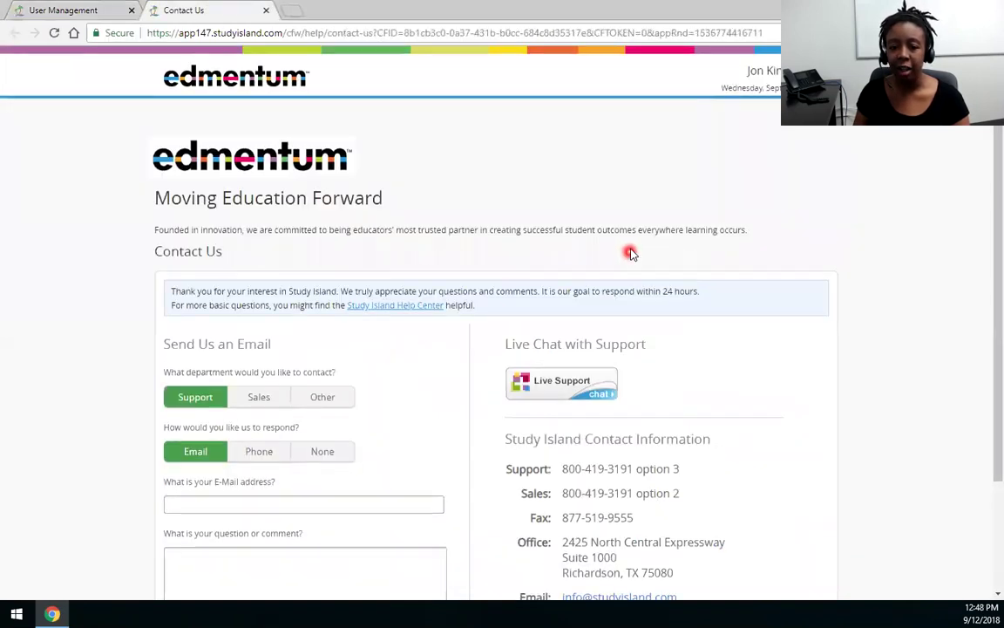
{"action": "scroll", "coordinate": [628, 235], "scroll_direction": "down", "scroll_amount": 2}
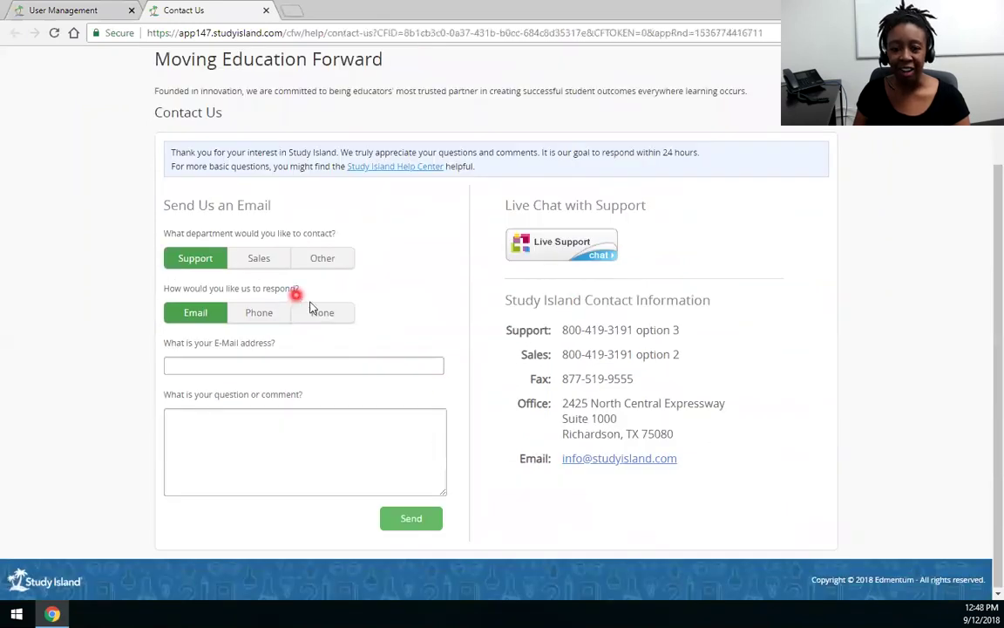